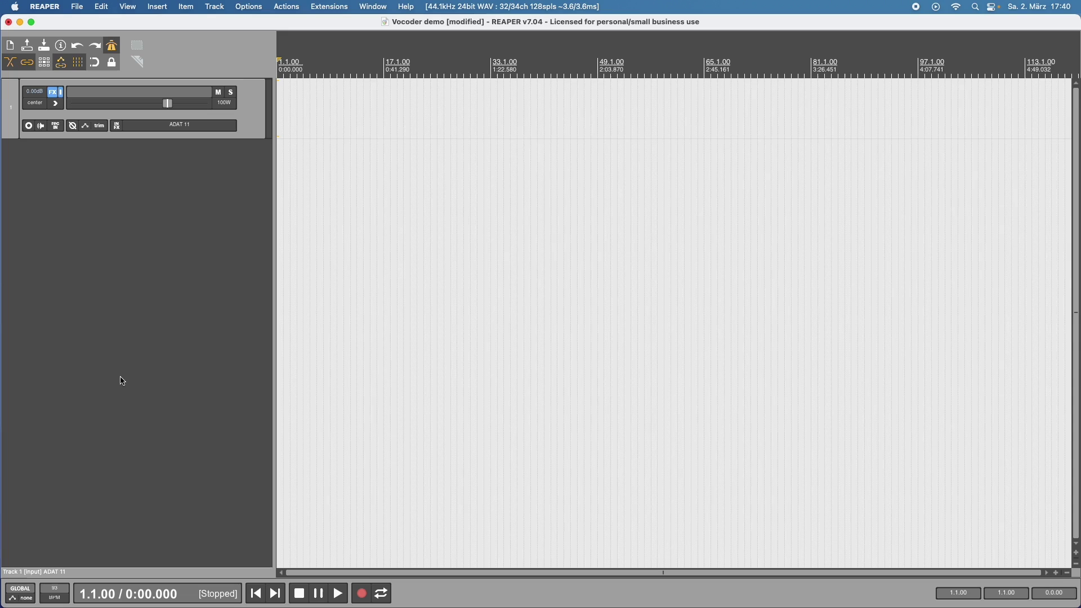
Open the JS: Vocode S2 (Tukan) vocoder window on track 1.
key("f")
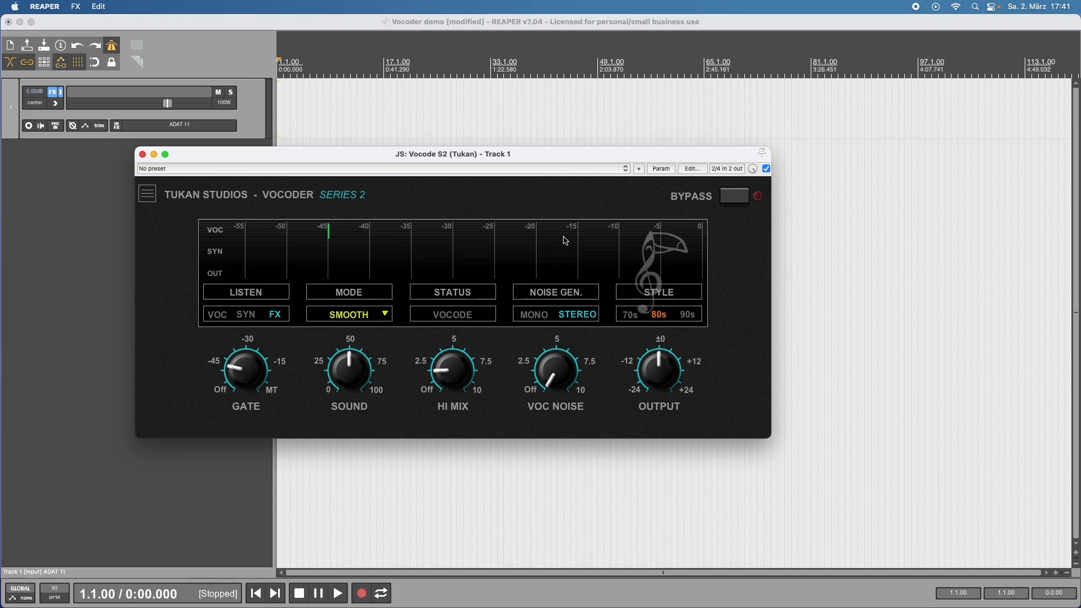
Bypass the vocoder, close its window, and arm track 1 for recording.
left_click(766, 169)
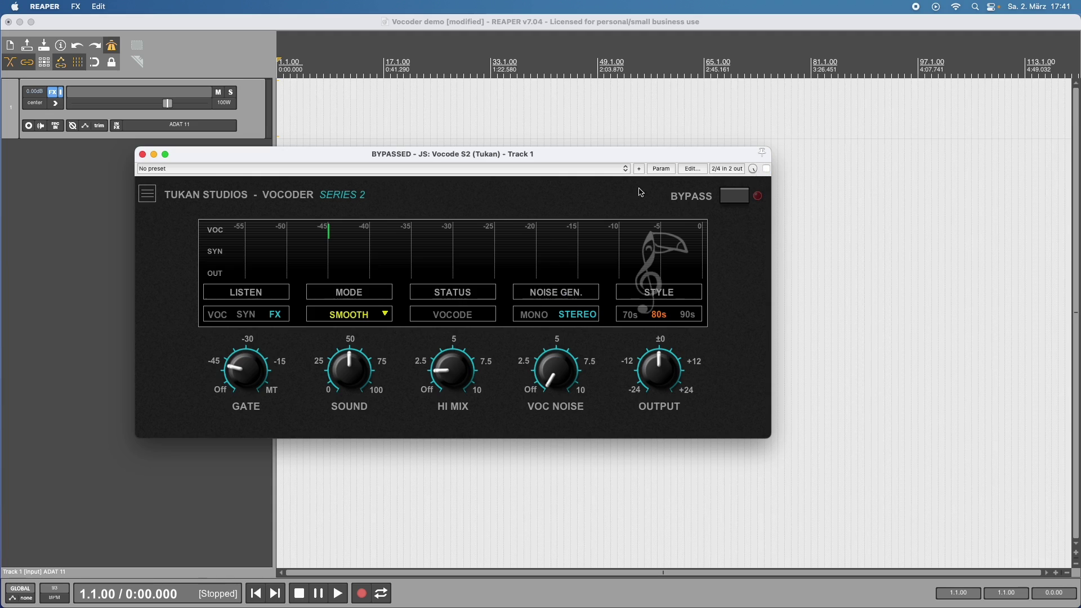
left_click(142, 154)
left_click(248, 109)
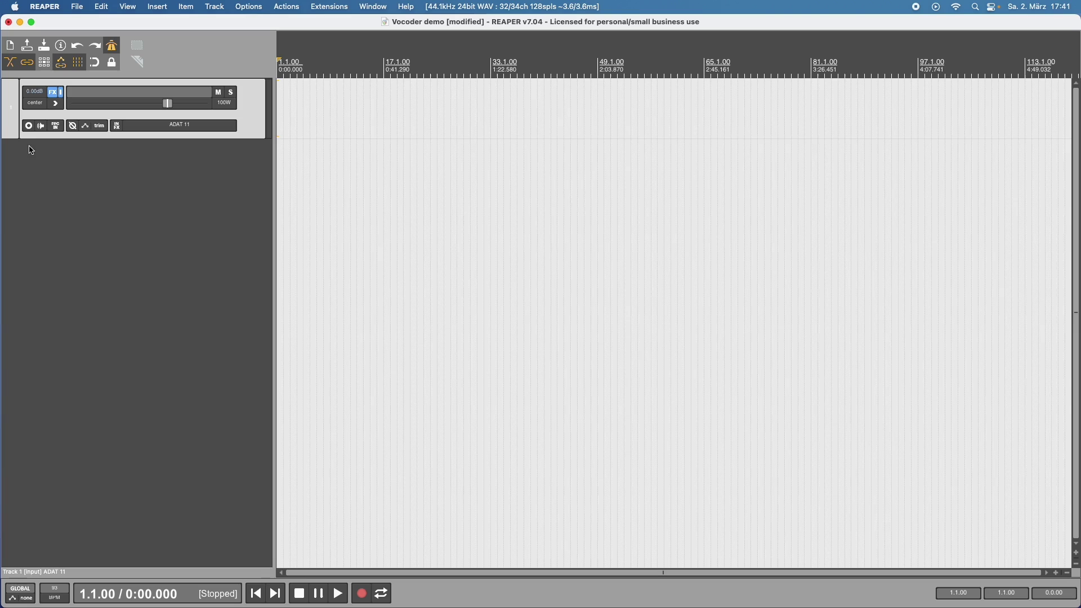
left_click(28, 125)
Record a short dry vocal take of about 8 seconds, then zoom in and play it back.
key("super+r")
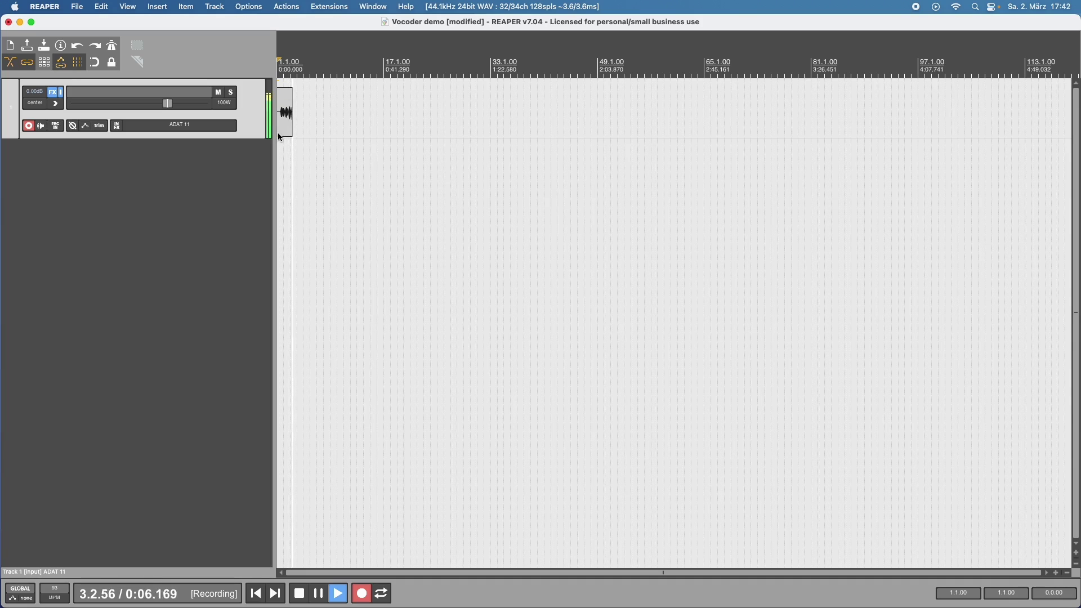
key("space")
scroll(283, 142, "up", 10)
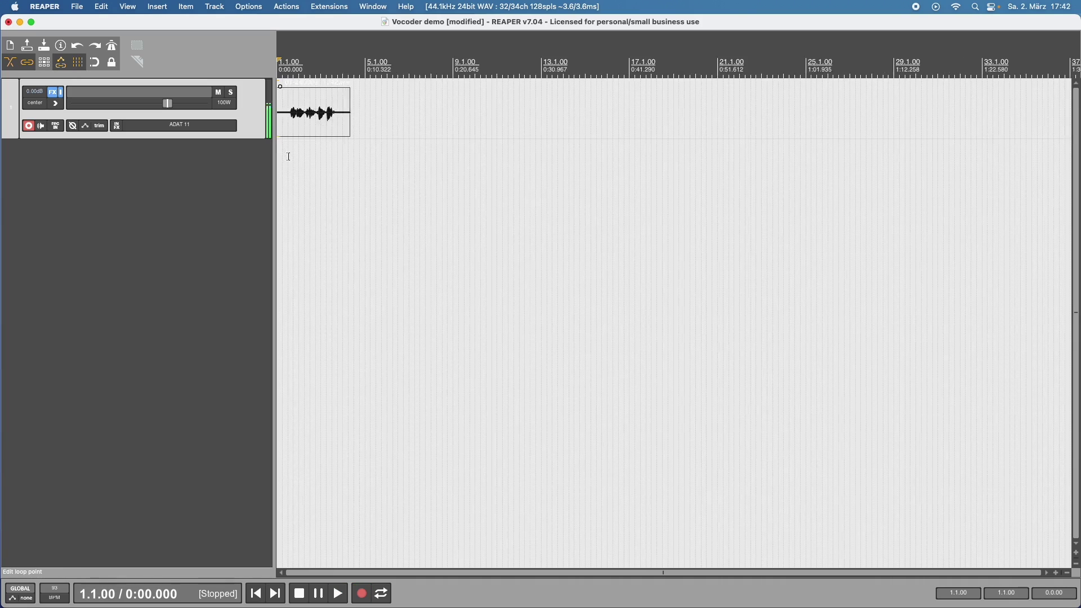
scroll(299, 155, "up", 2)
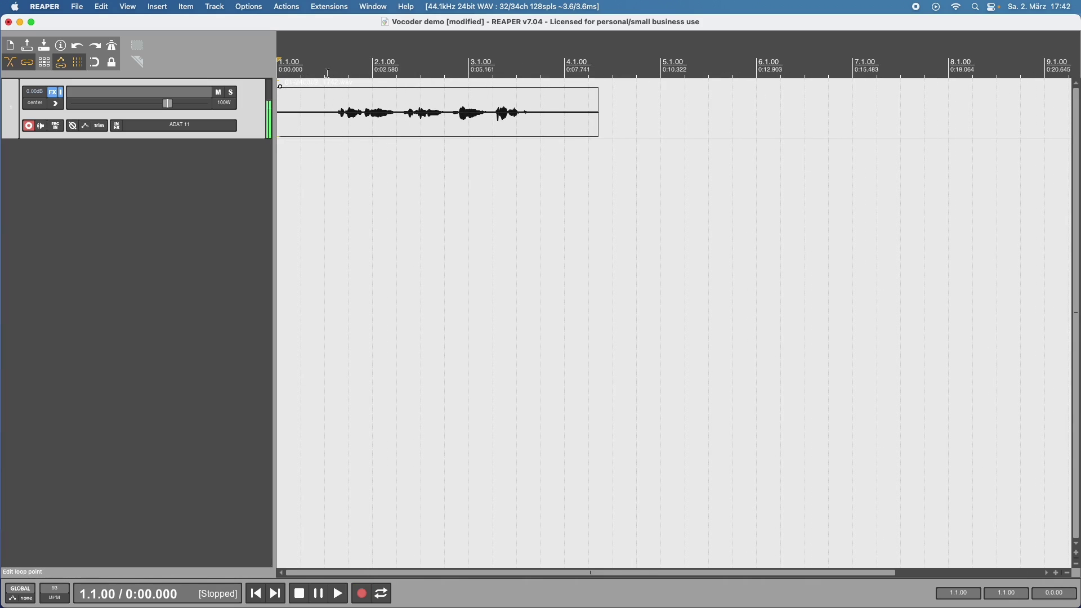
left_click(329, 133)
key("space")
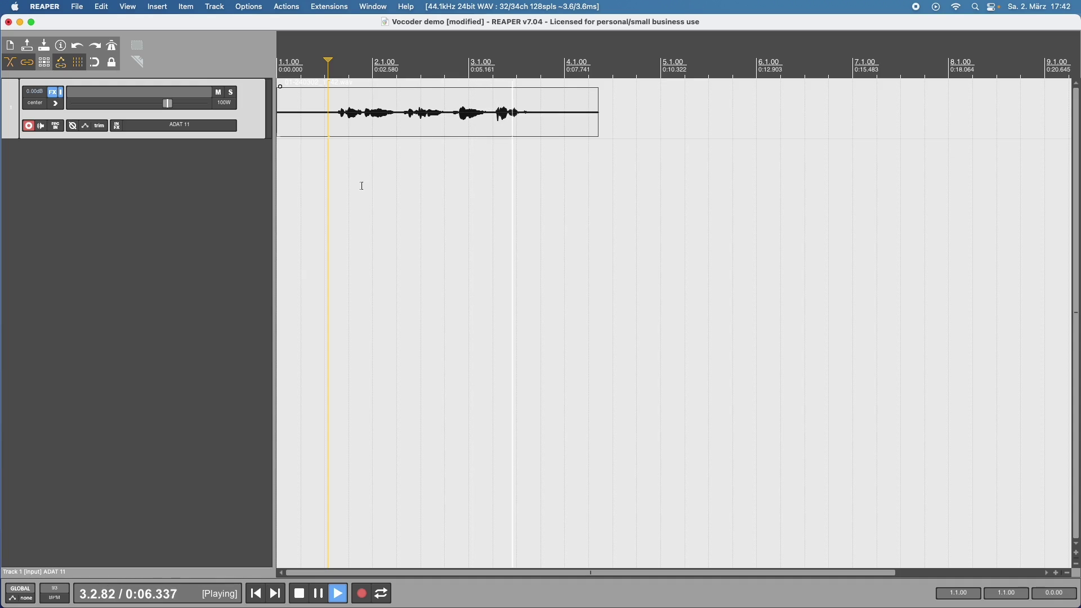
Create track 2 with its input set to all channels of the USB MIDI device.
key("space")
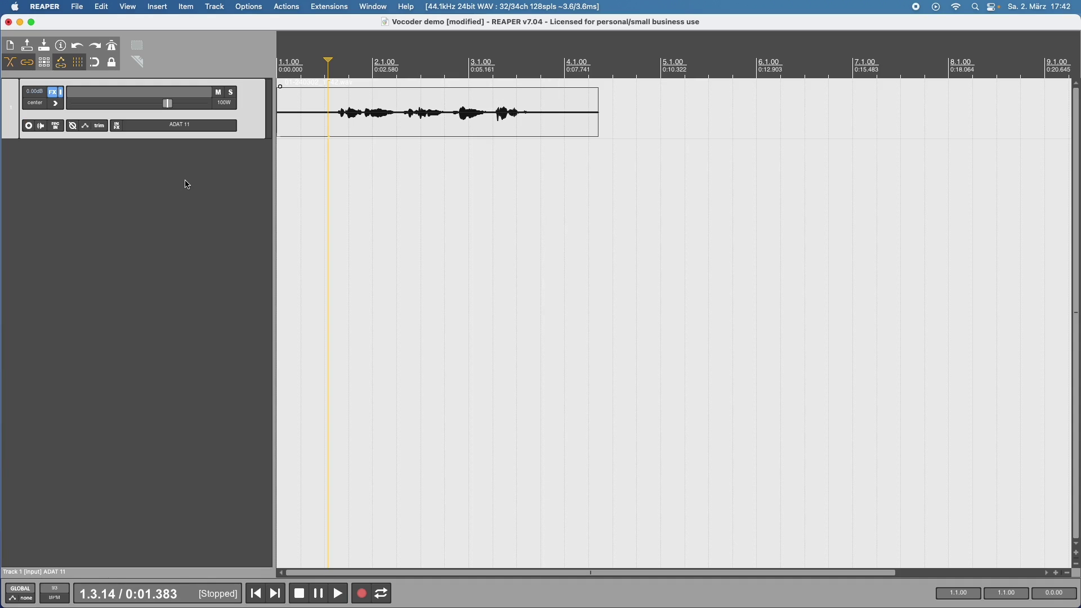
double_click(188, 184)
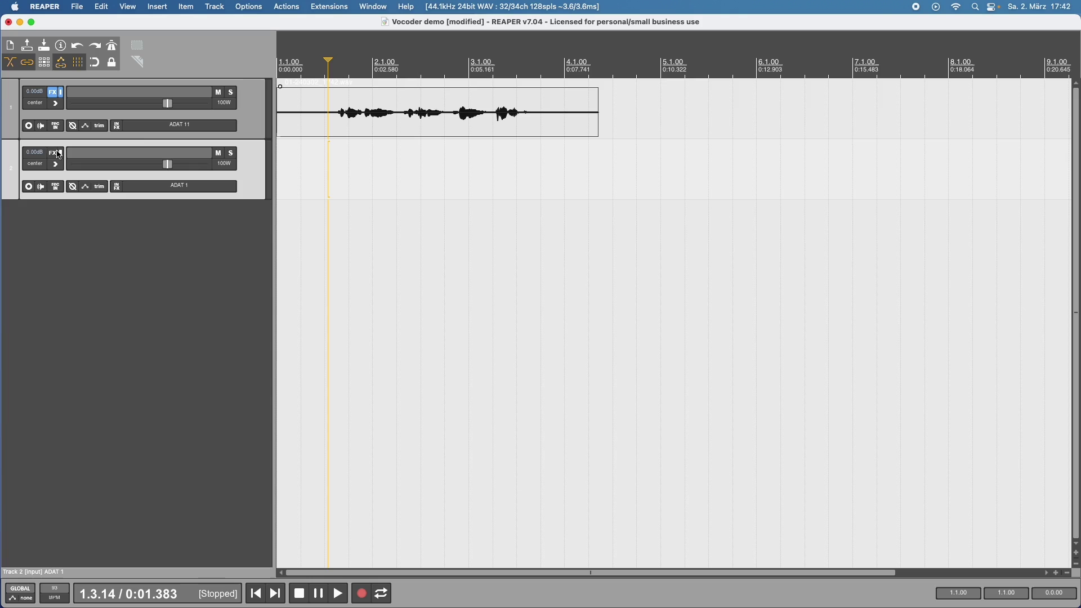
left_click(137, 188)
mouse_move(178, 224)
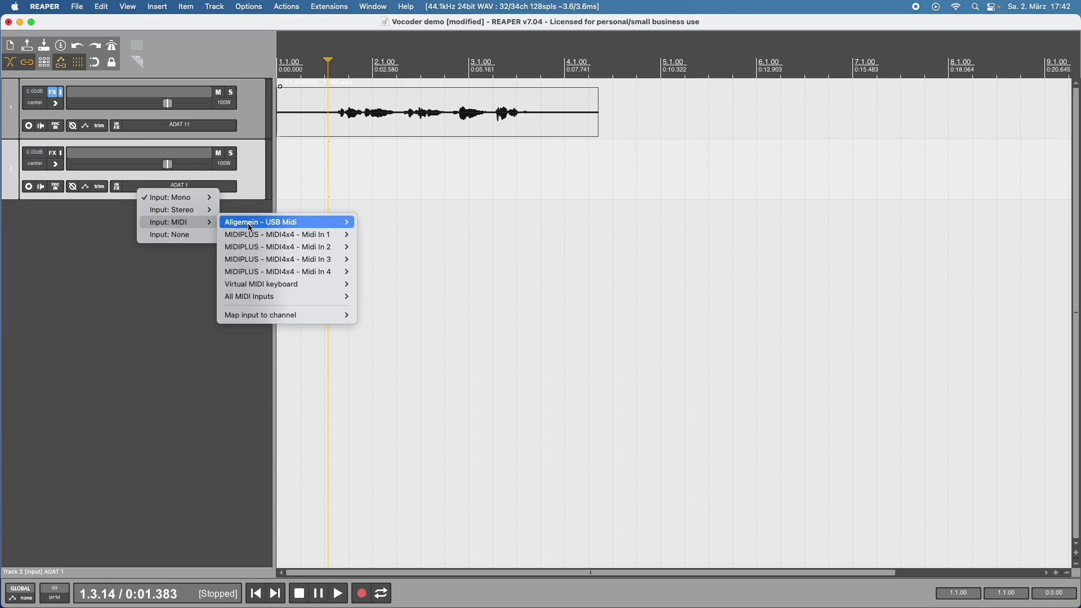
mouse_move(338, 223)
left_click(375, 222)
Add JS: December Synth on the Modell Pad preset to track 2 and arm it.
key("f")
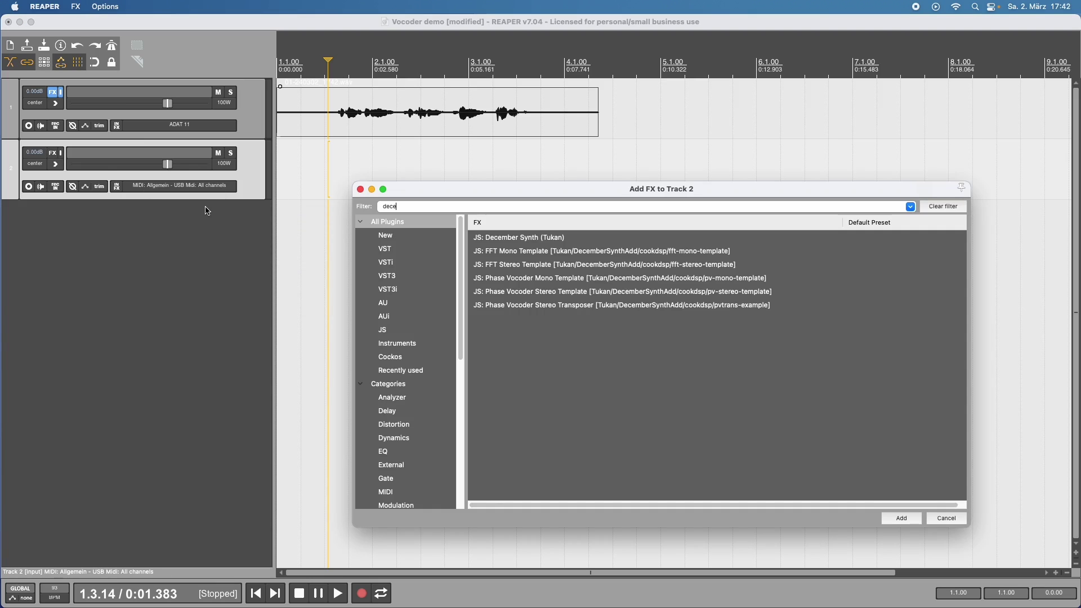
double_click(509, 238)
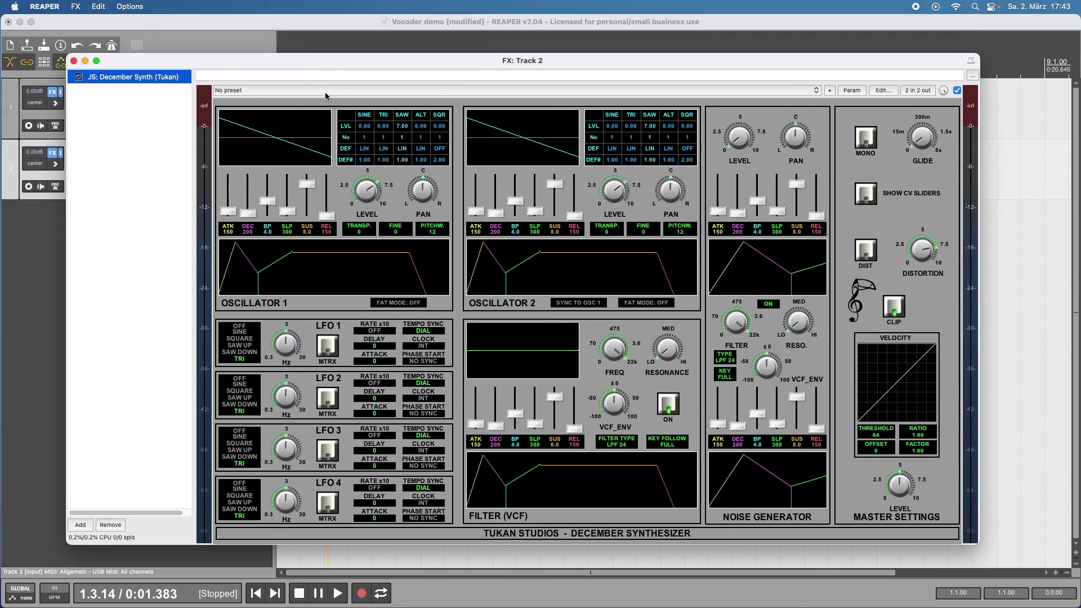
left_click(325, 92)
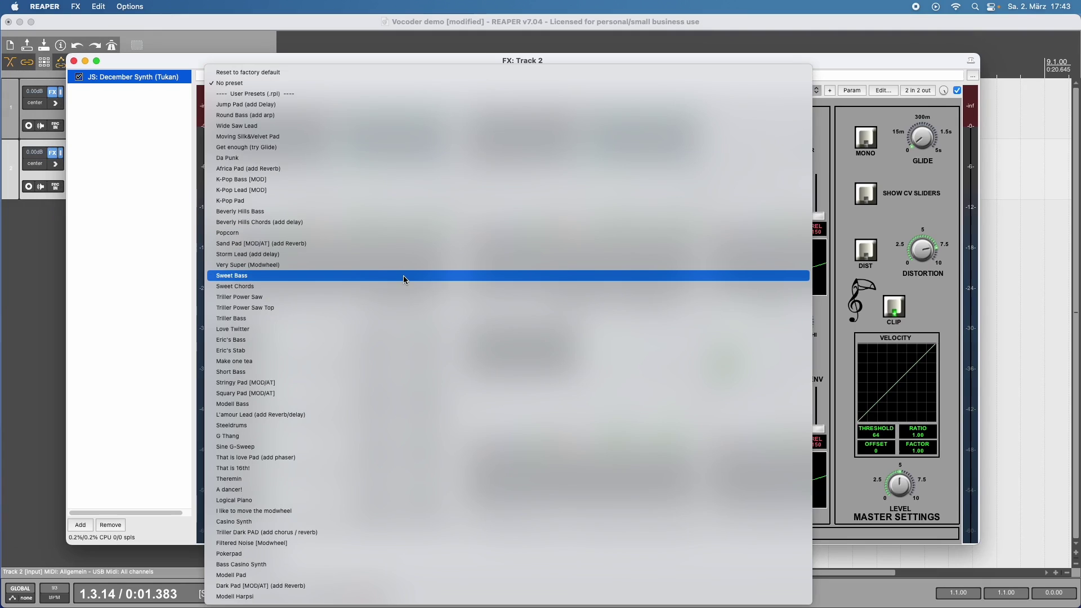
left_click(487, 574)
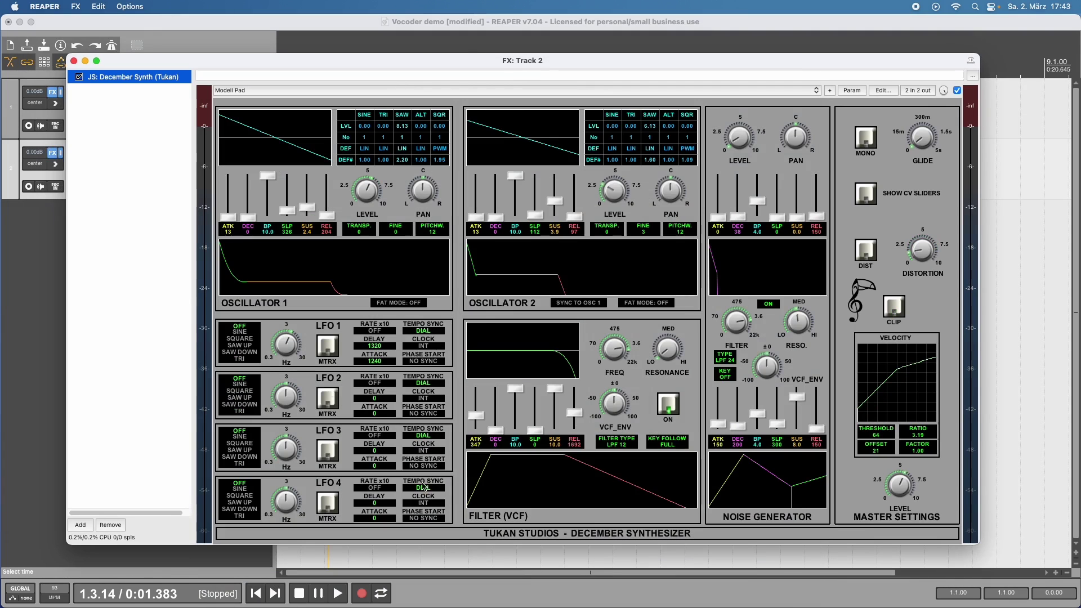
left_click(28, 186)
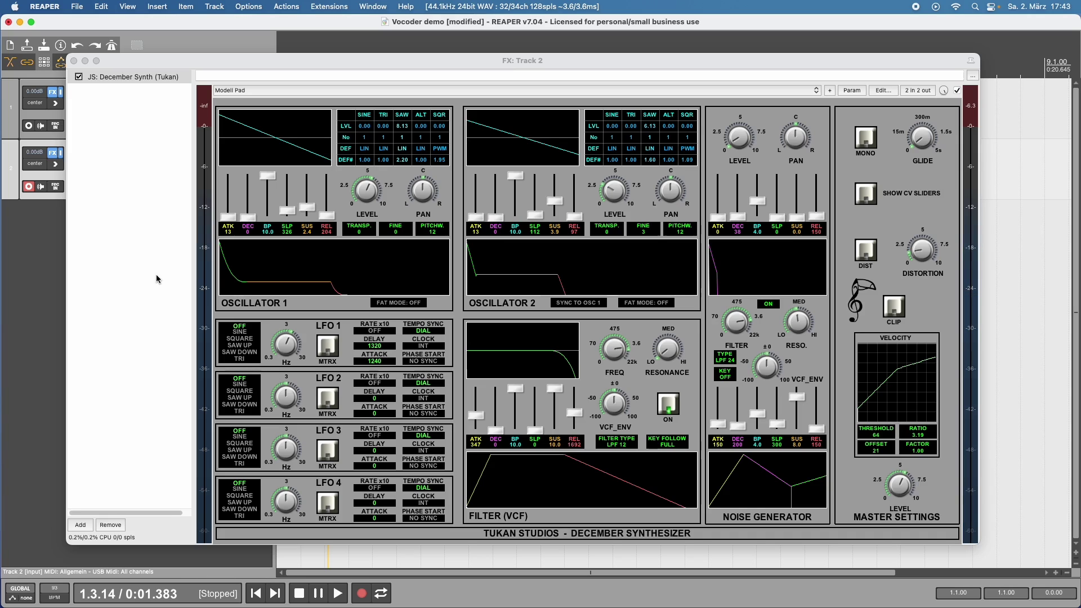
left_click(74, 61)
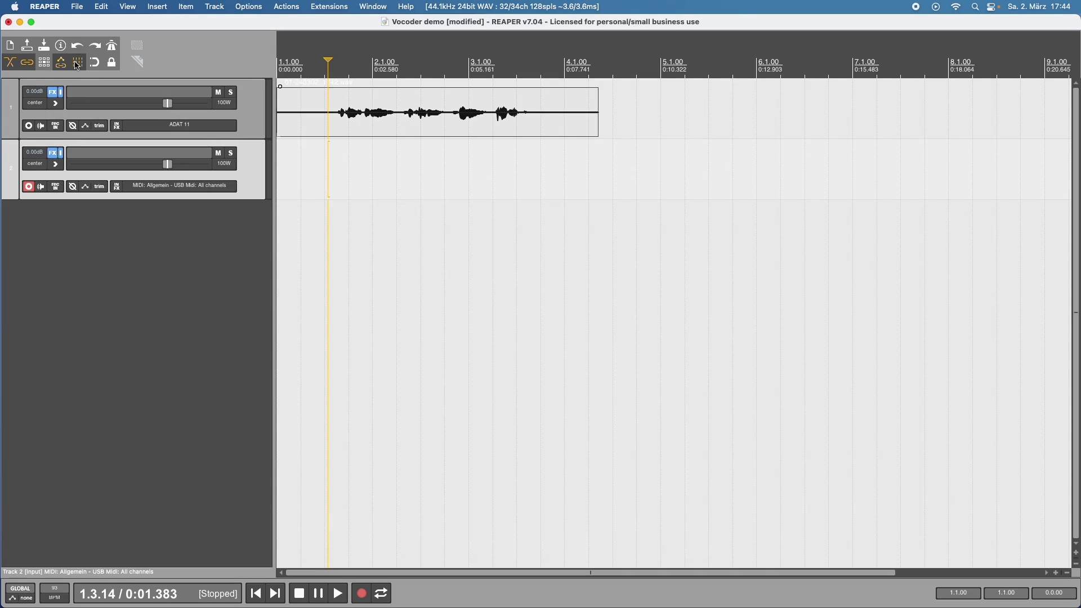
In the Mixer, create a send from track 2 to track 1.
key("super+m")
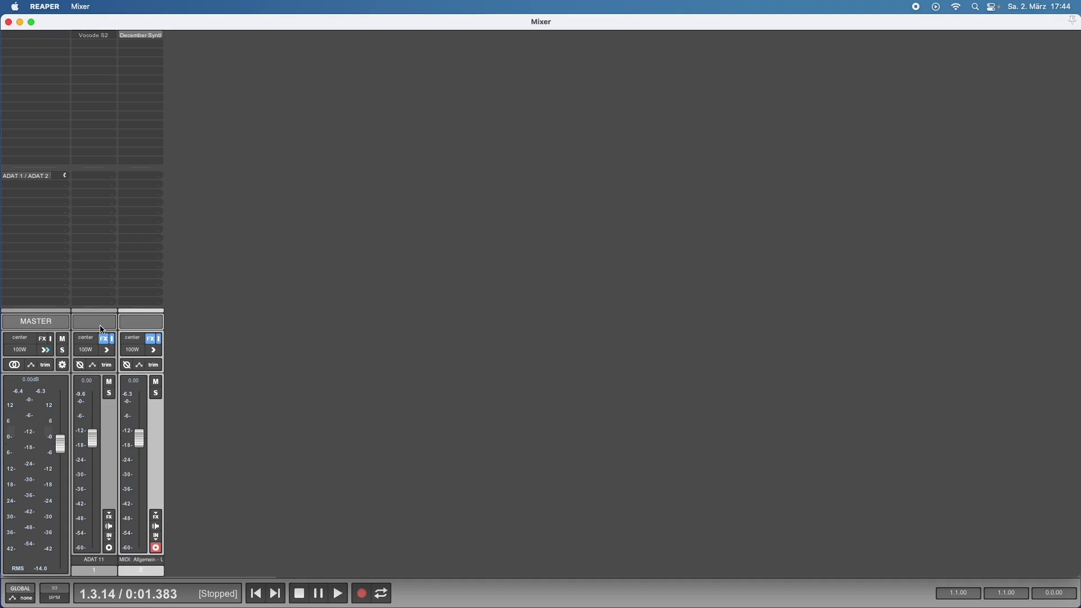
left_click(100, 326)
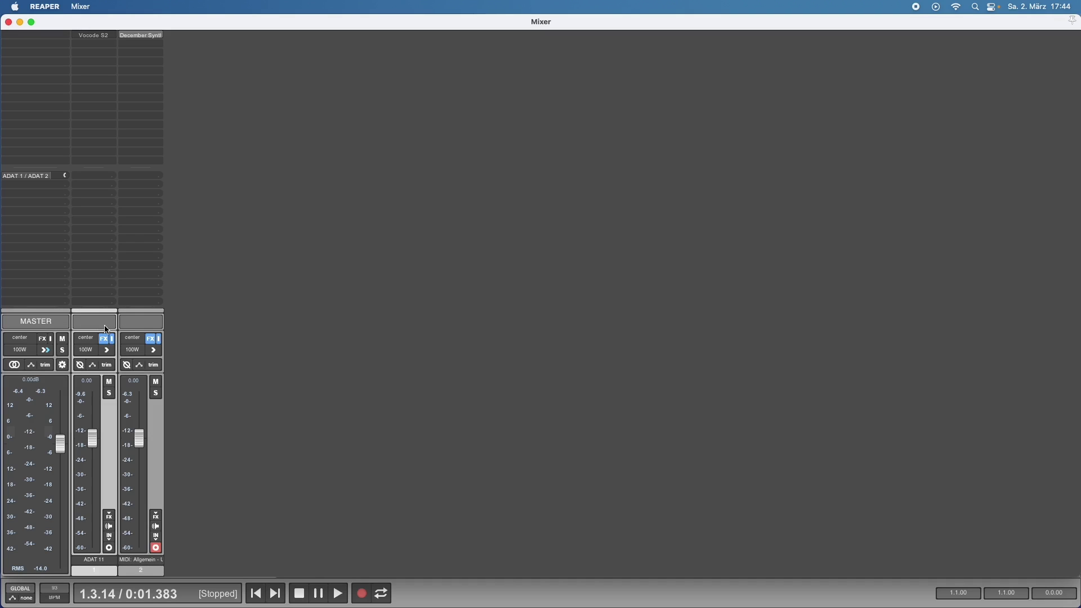
left_click(141, 327)
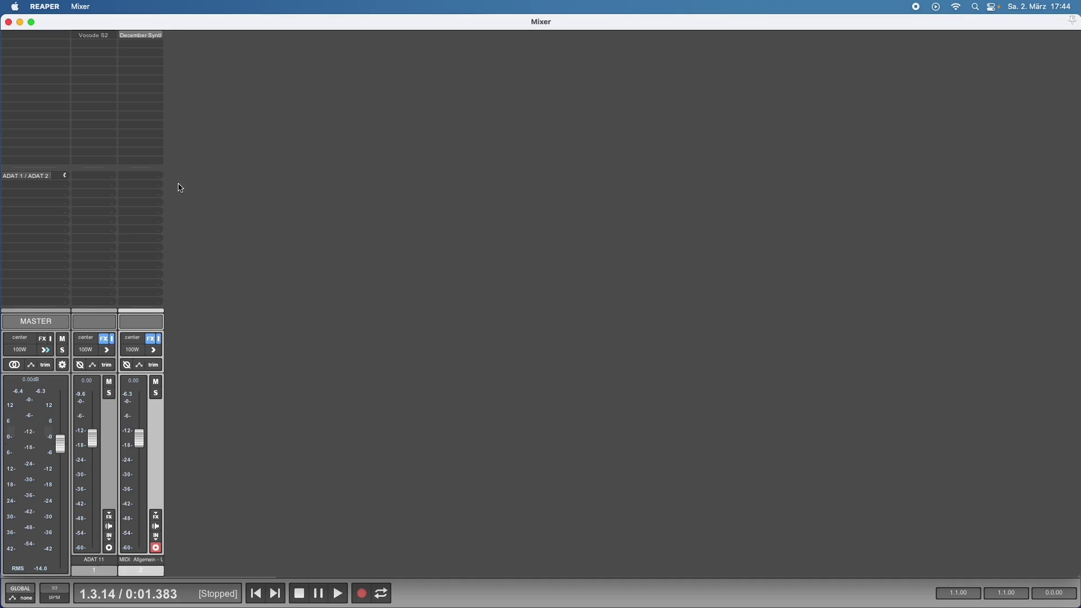
left_click(133, 36)
left_click_drag(103, 179, 103, 179)
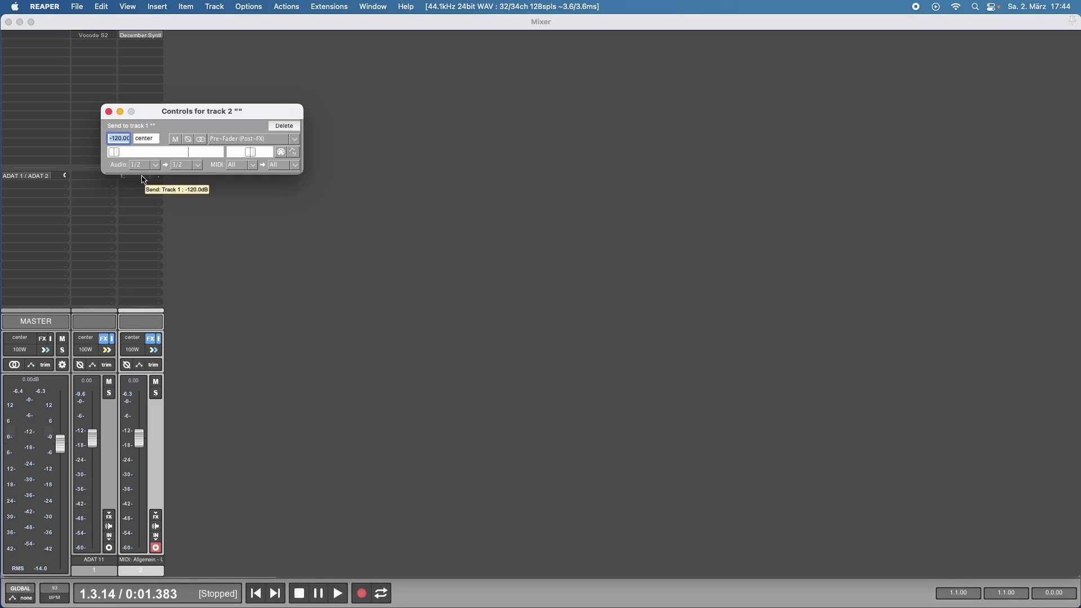
Point the send at new channels 3/4 on track 1 at 0 dB, then close the routing windows.
left_click(198, 166)
mouse_move(303, 217)
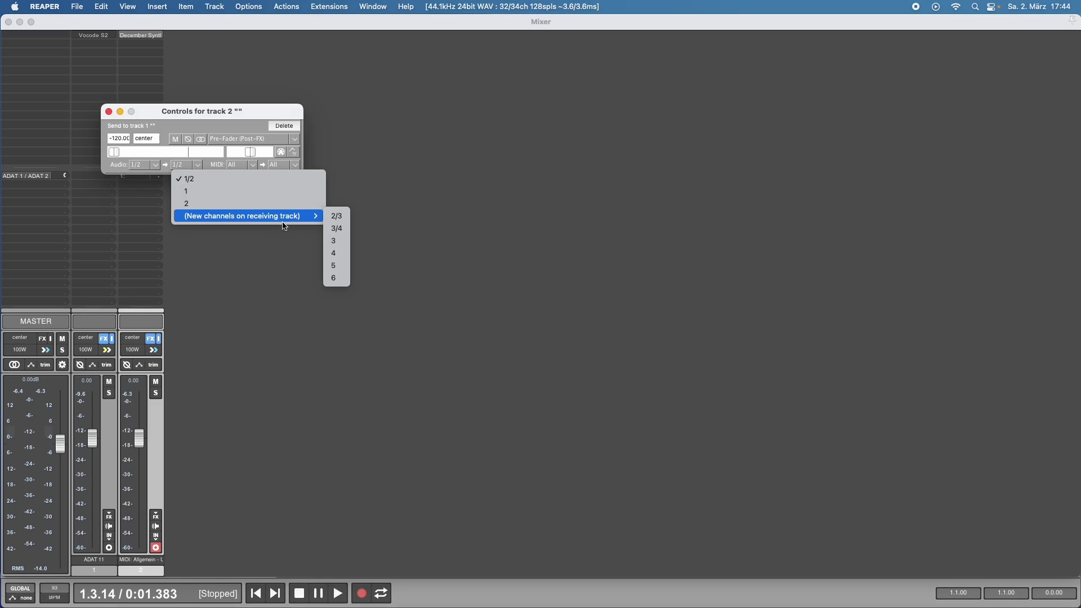
left_click(337, 228)
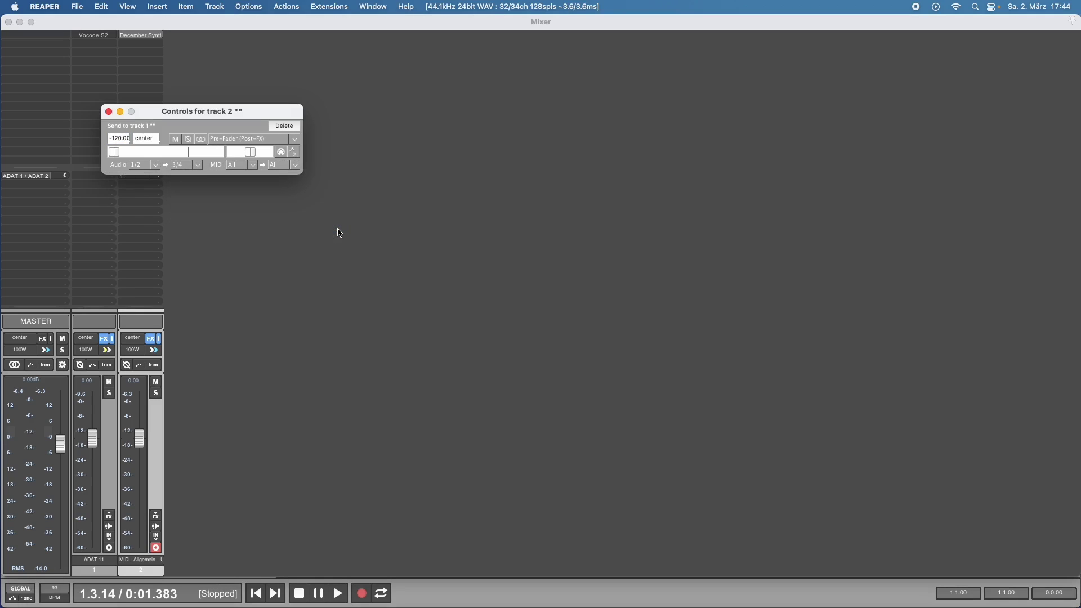
left_click_drag(167, 157, 187, 154)
double_click(187, 153)
left_click(107, 112)
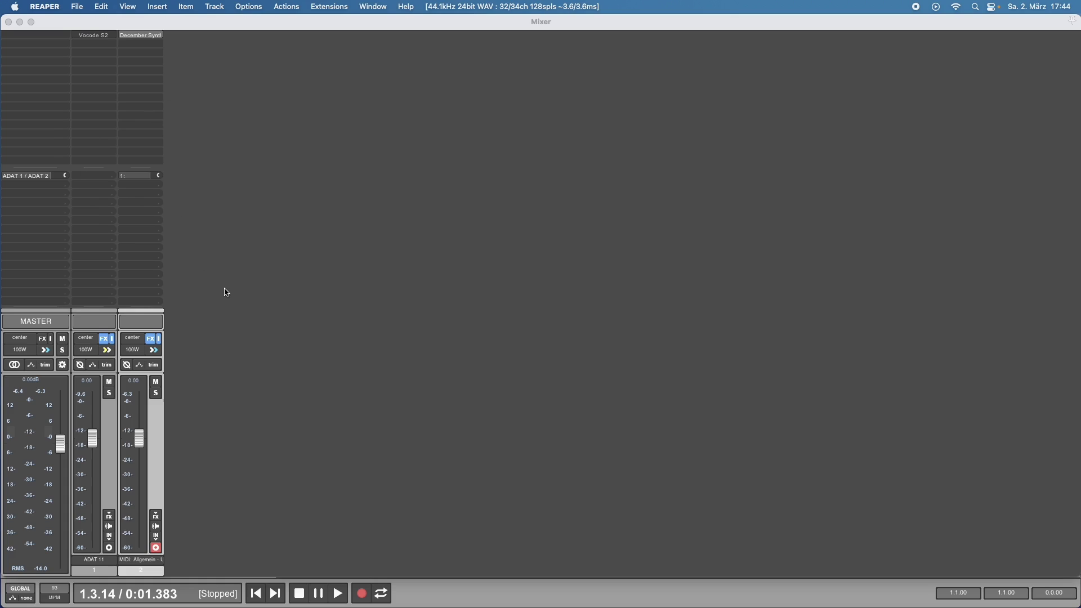
left_click(154, 350)
left_click_drag(205, 357, 227, 307)
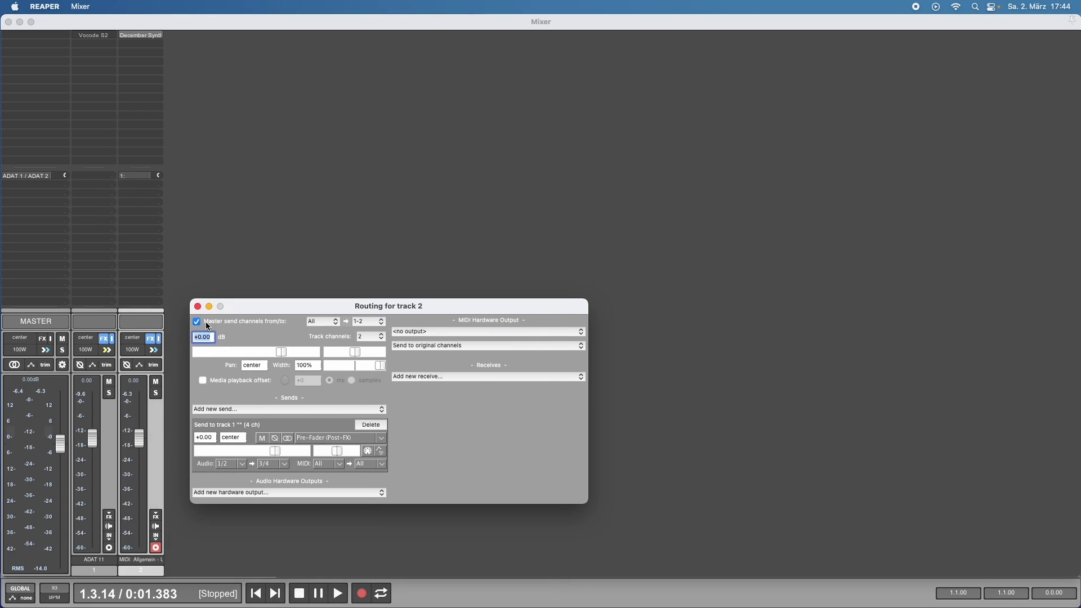
left_click(198, 307)
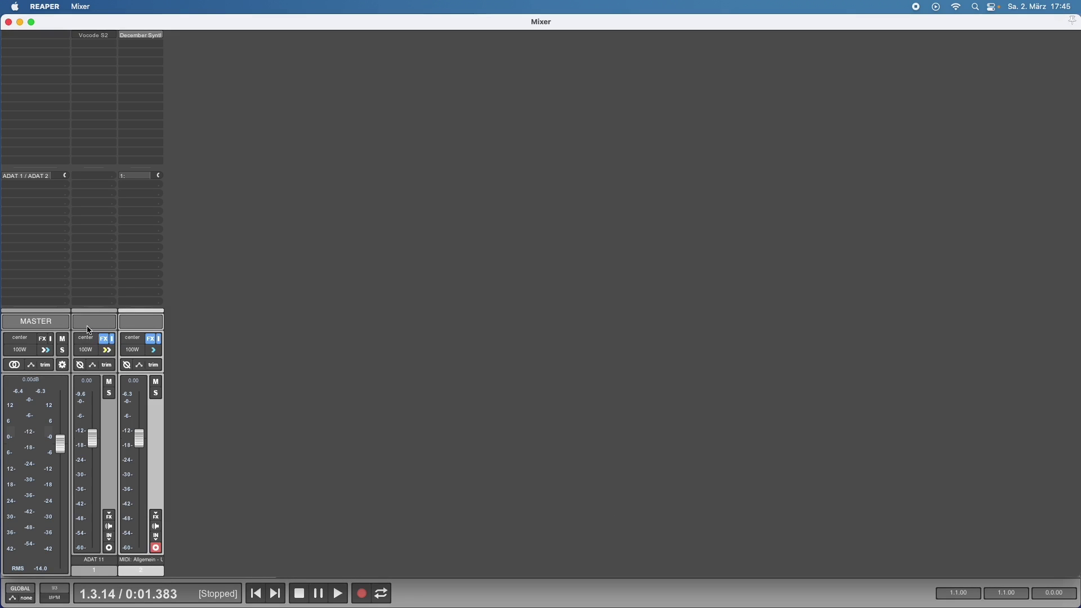
In the vocoder's pin connector, untick Track Channel 4 on the right synth input.
left_click(103, 35)
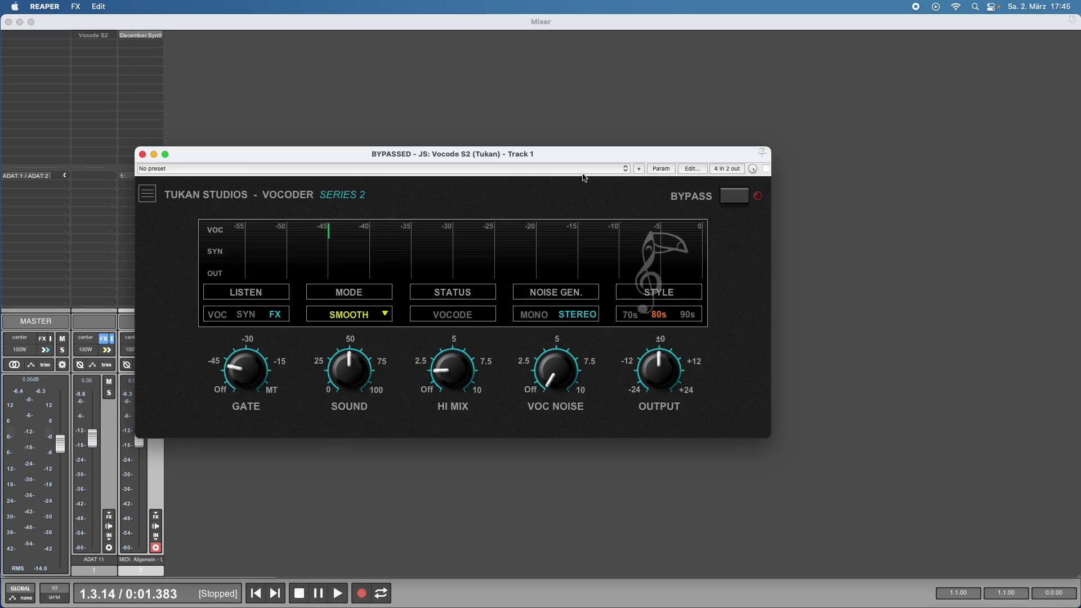
left_click(719, 170)
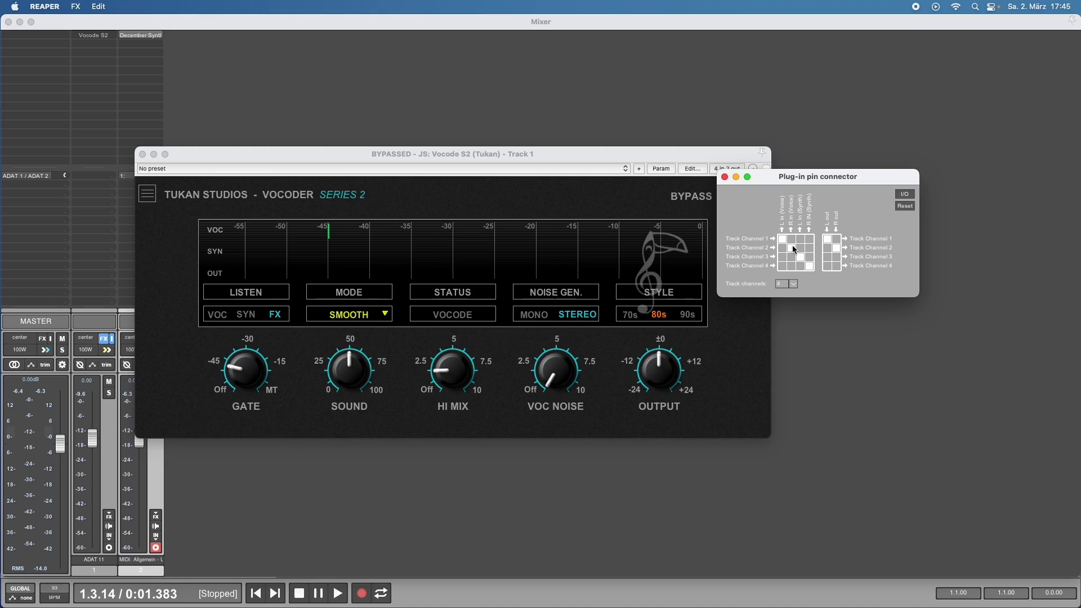
left_click(804, 265)
key("Escape")
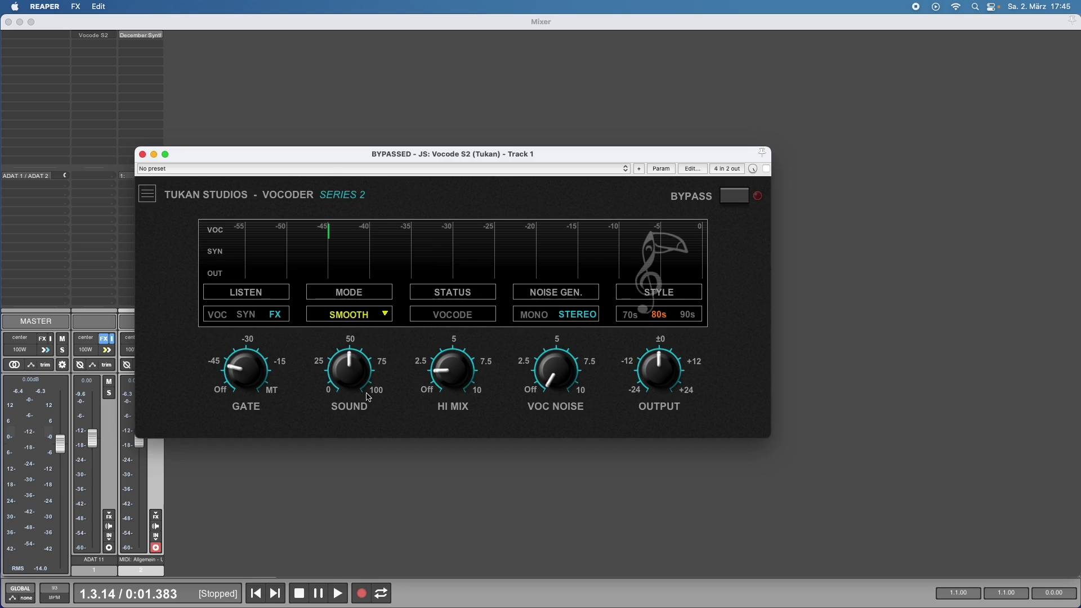
Back in the arrange view, set the play position to 1.3.43 and re-enable the vocoder.
left_click(8, 22)
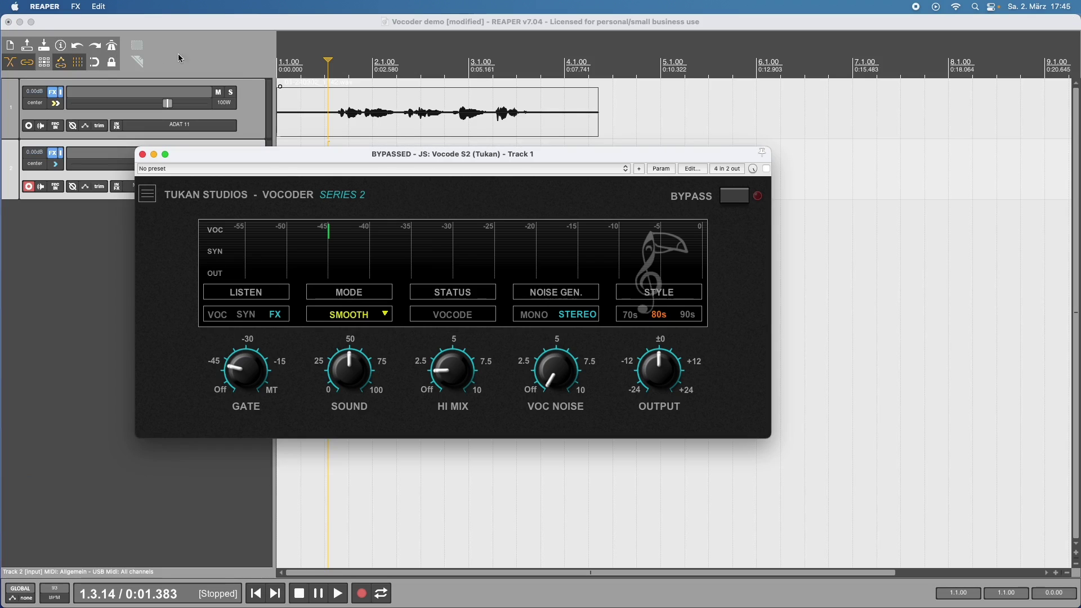
left_click(335, 74)
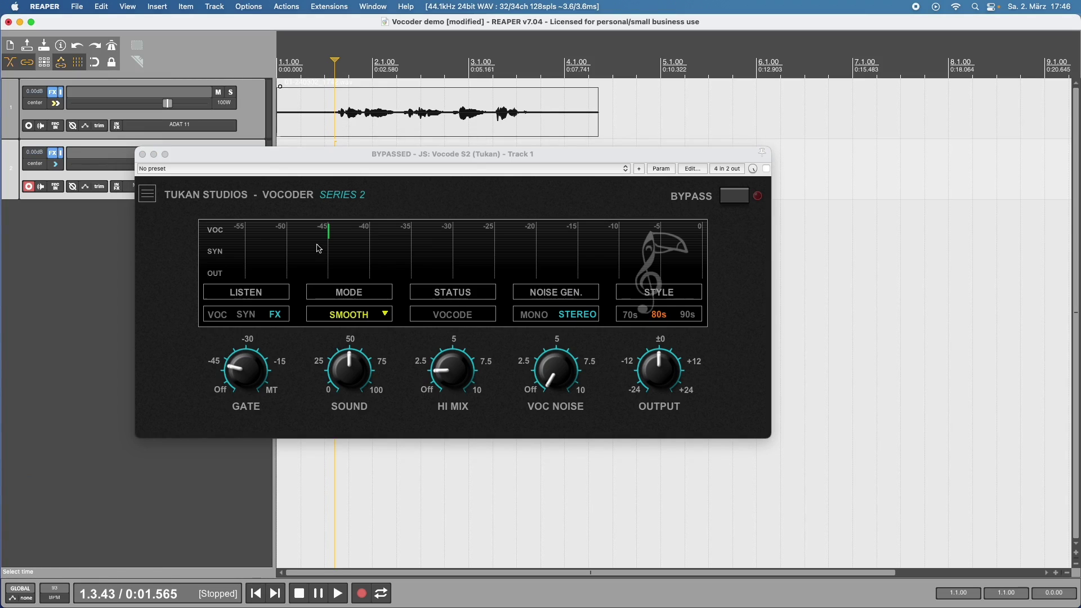
left_click(264, 255)
Play the vocoded vocal, turning HI MIX down to about 1, then replay it.
key("space")
left_click_drag(445, 369, 415, 378)
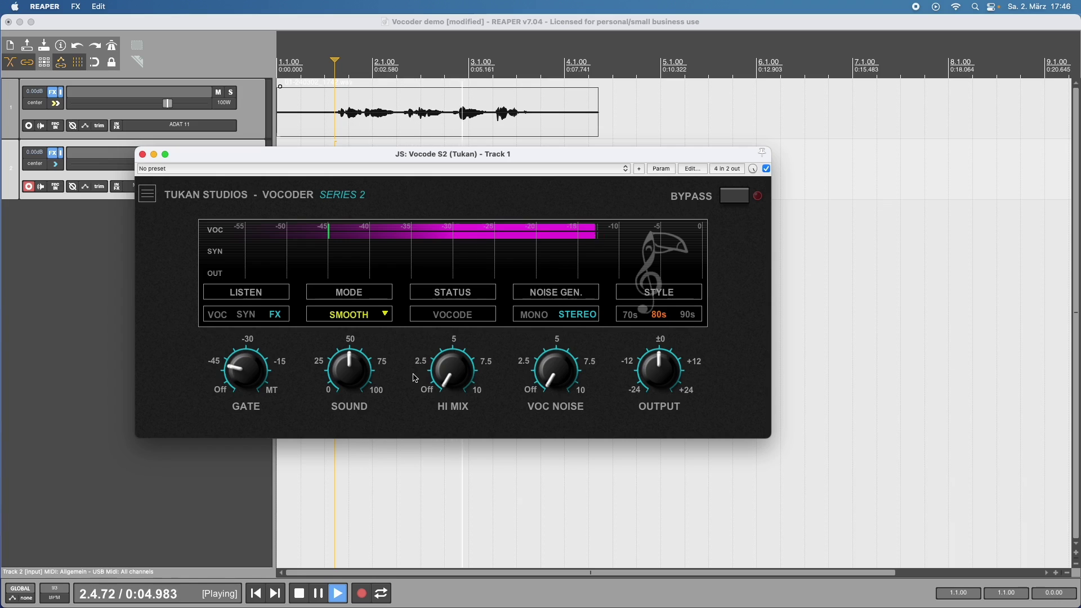
key("space")
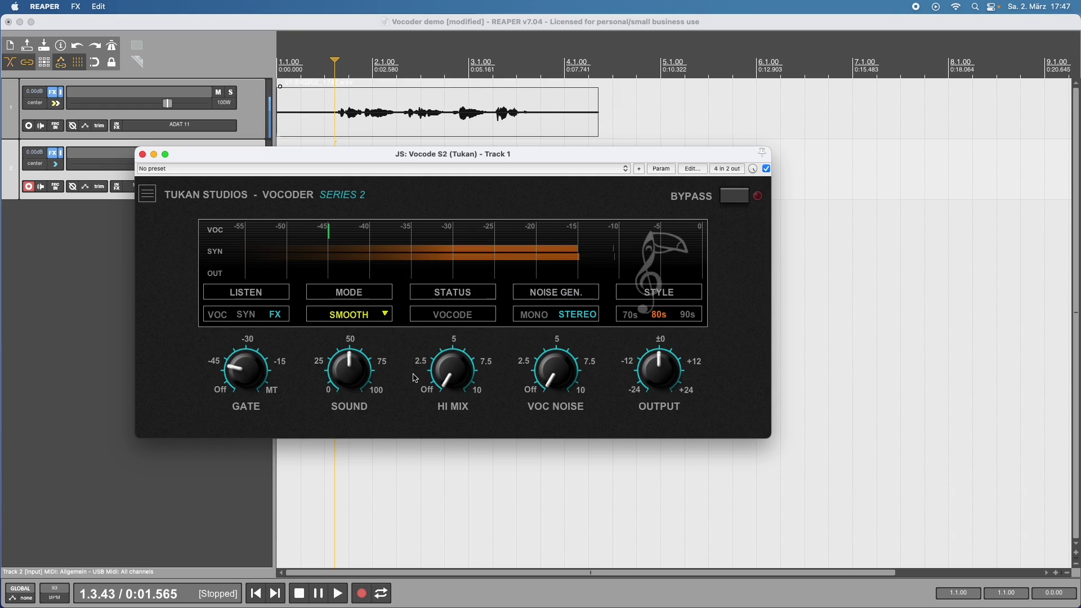
key("space")
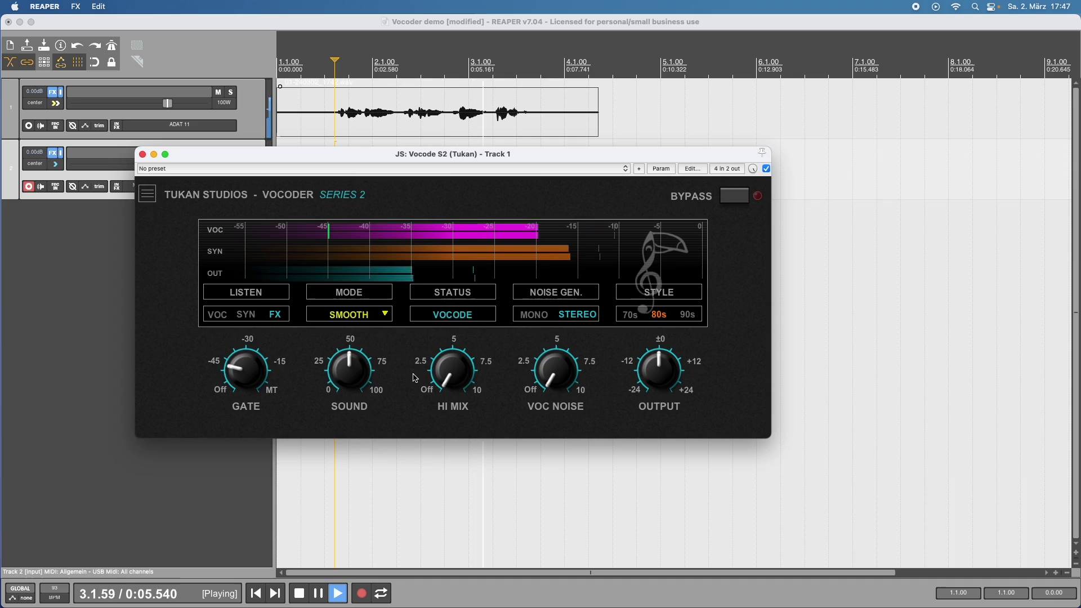
key("space")
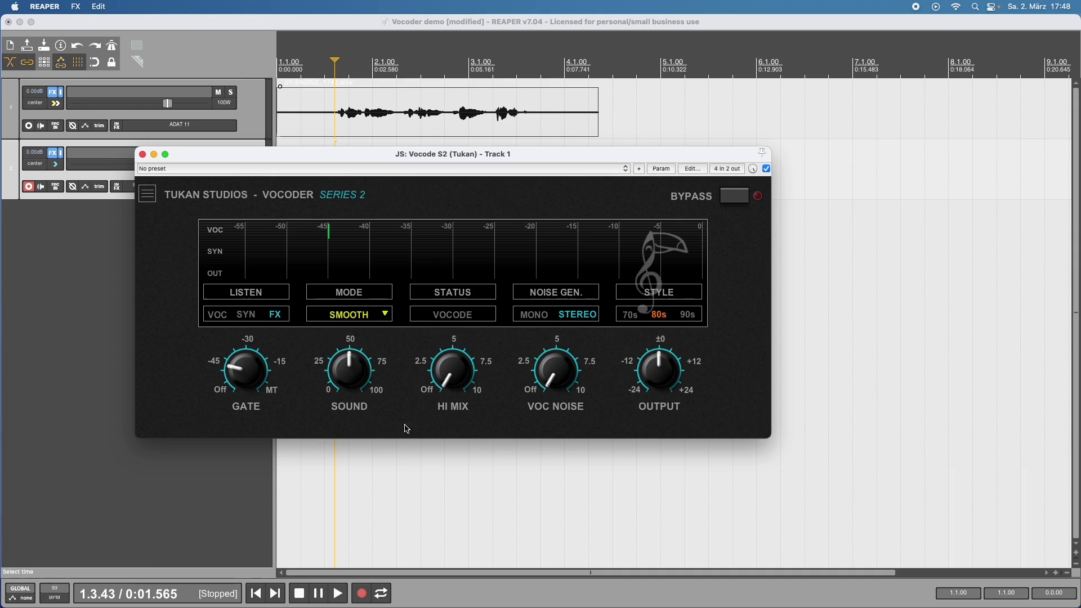
Compare the vocoder's VOC, SYN and FX listen modes, then play the dry vocal alone.
left_click(221, 315)
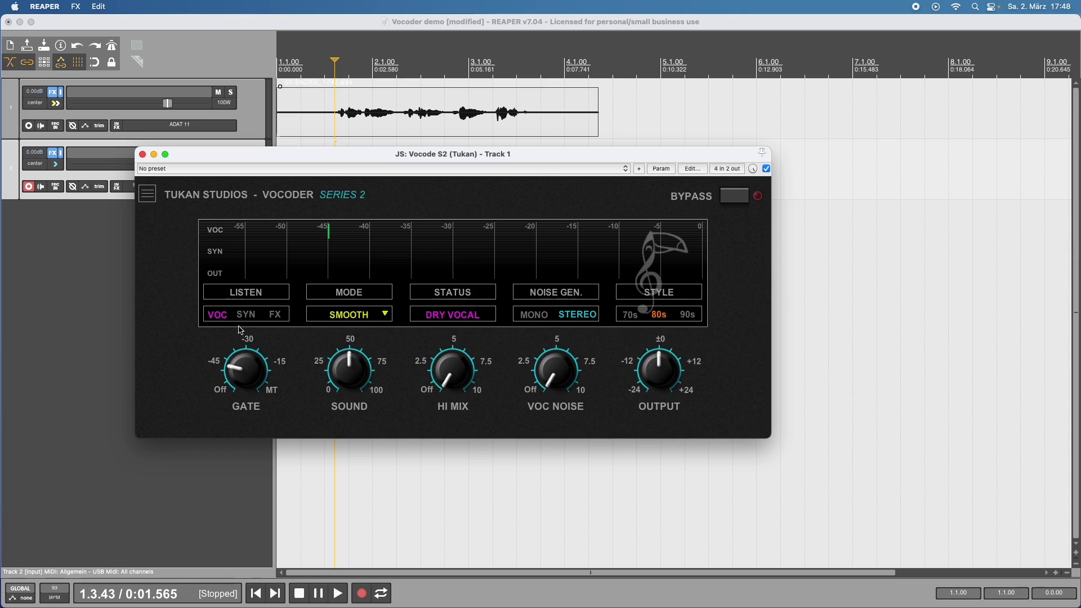
left_click(246, 315)
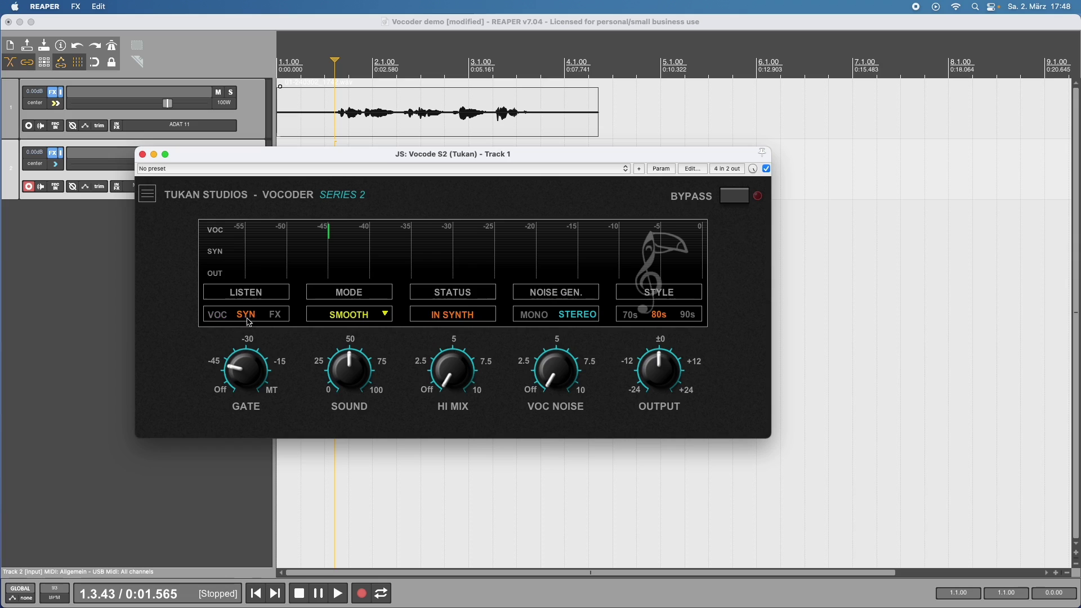
left_click(281, 318)
left_click(225, 320)
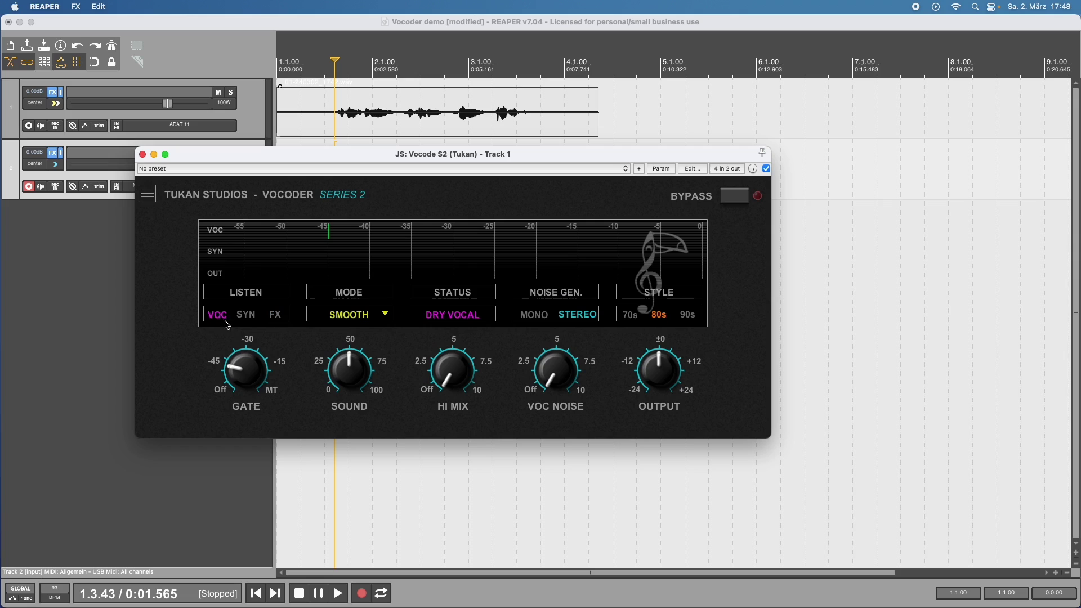
key("space")
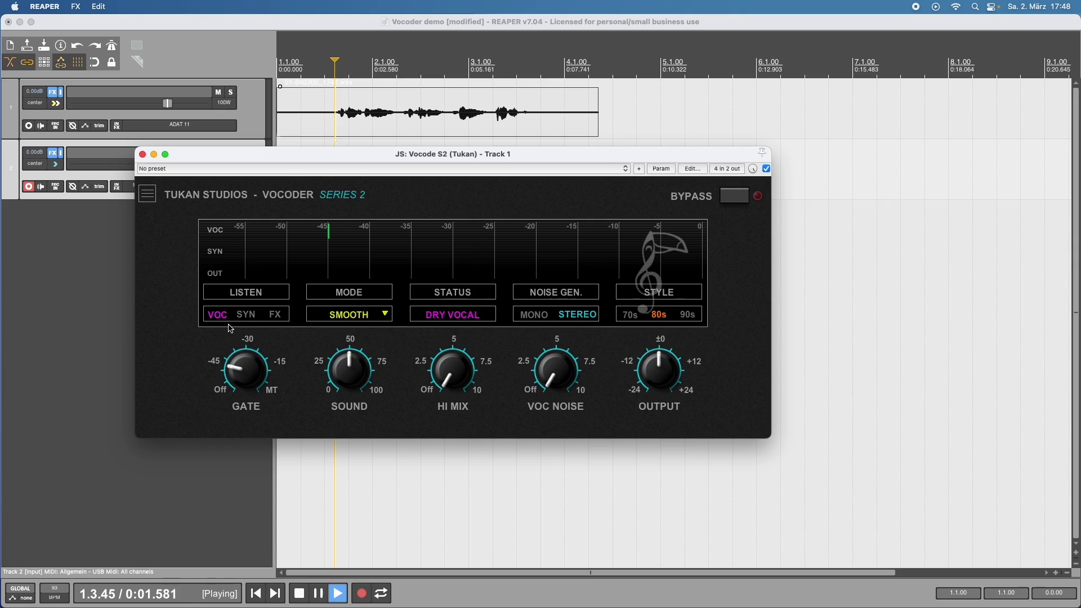
key("space")
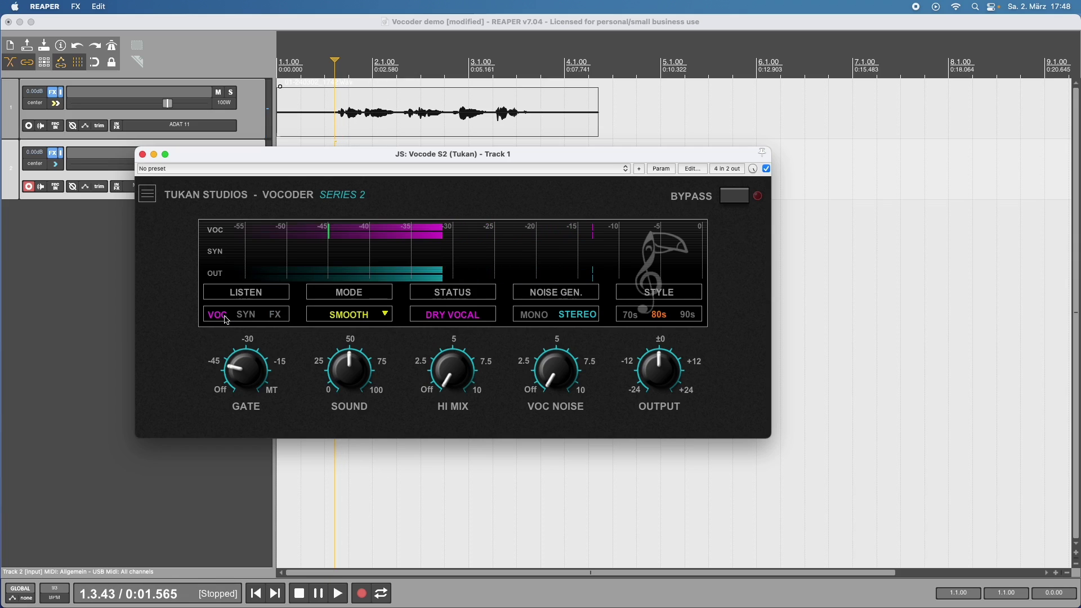
Preview the synth and vocoded output, then set the GATE threshold to about -42.8.
left_click(241, 321)
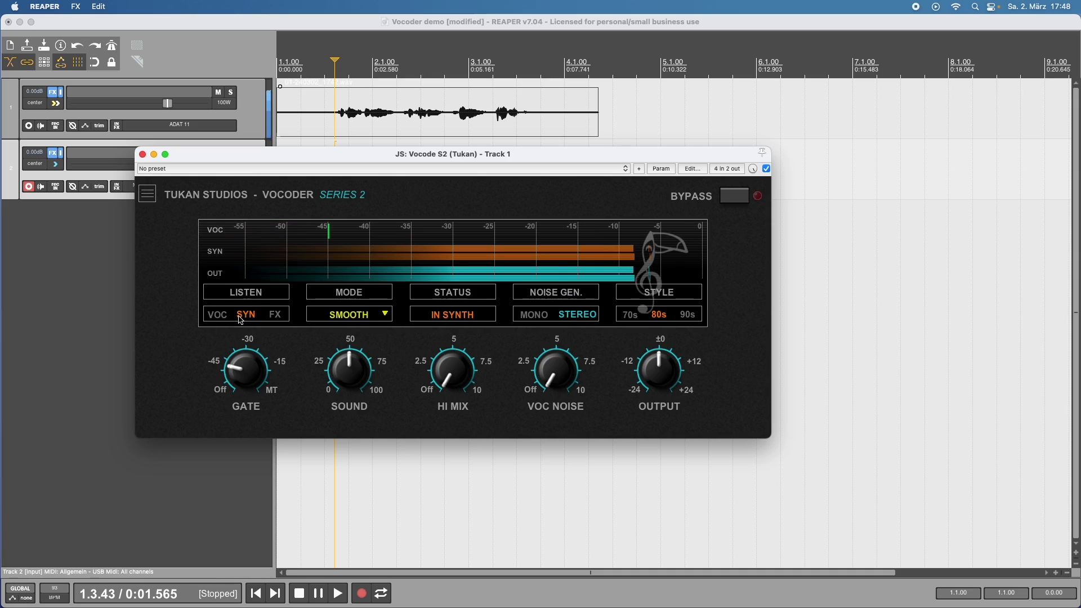
left_click(275, 314)
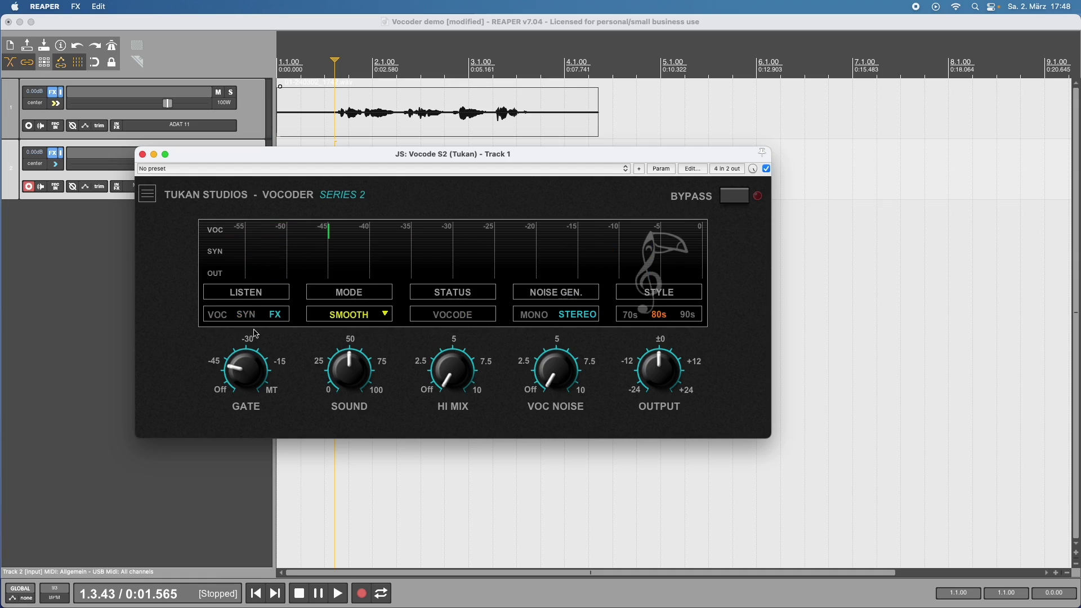
key("space")
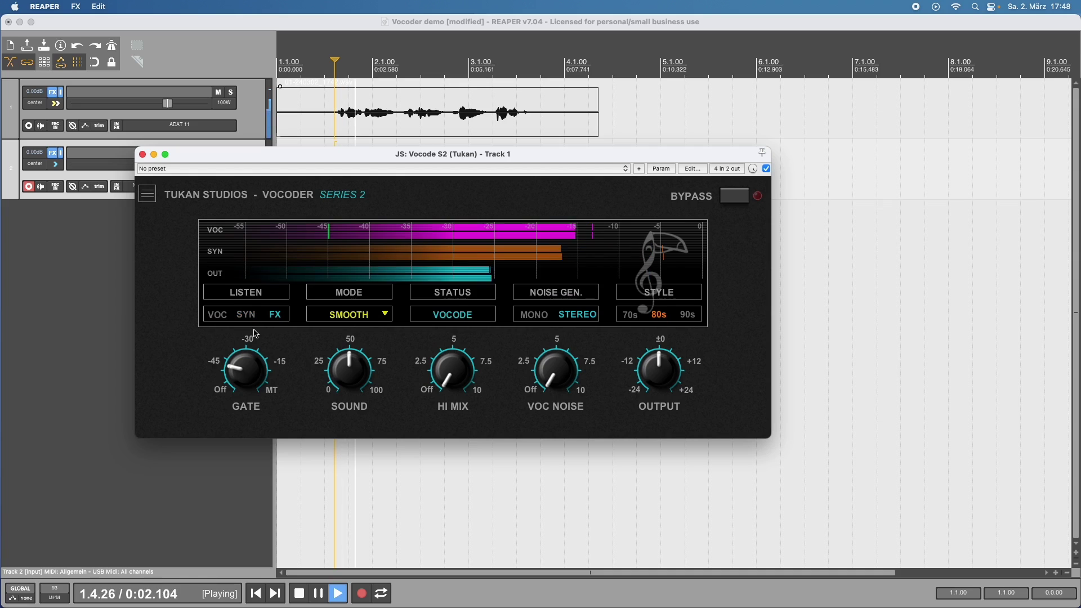
key("space")
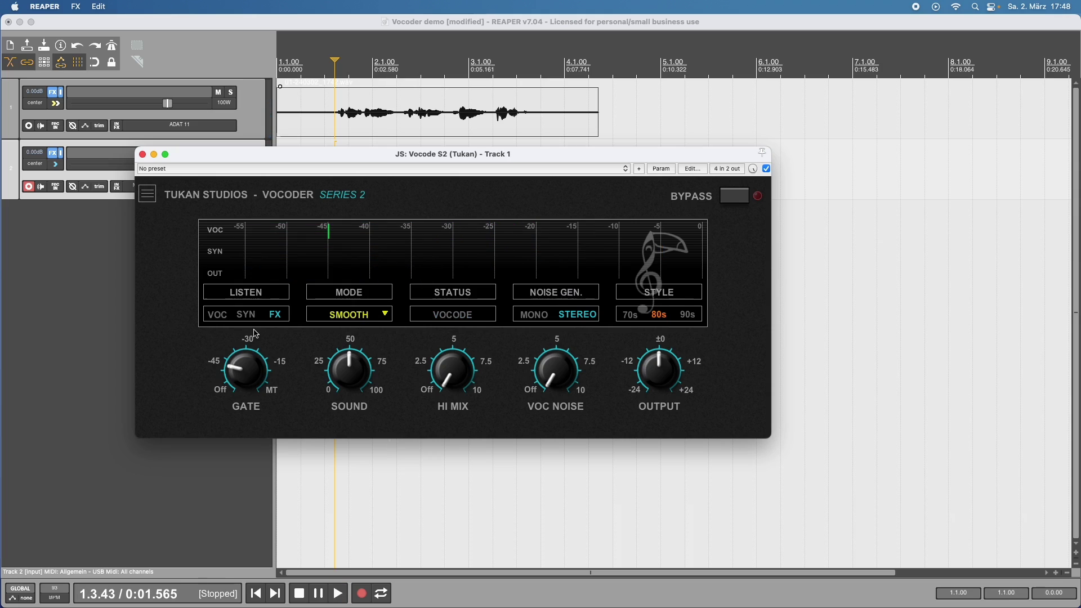
left_click_drag(256, 371, 254, 365)
left_click(363, 320)
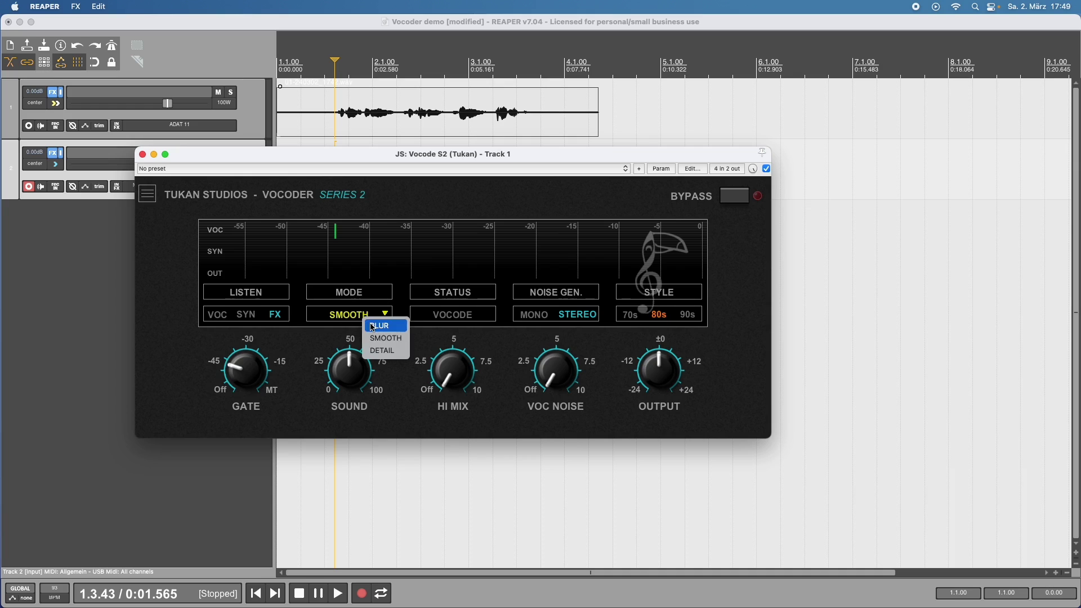
left_click(379, 326)
left_click(371, 319)
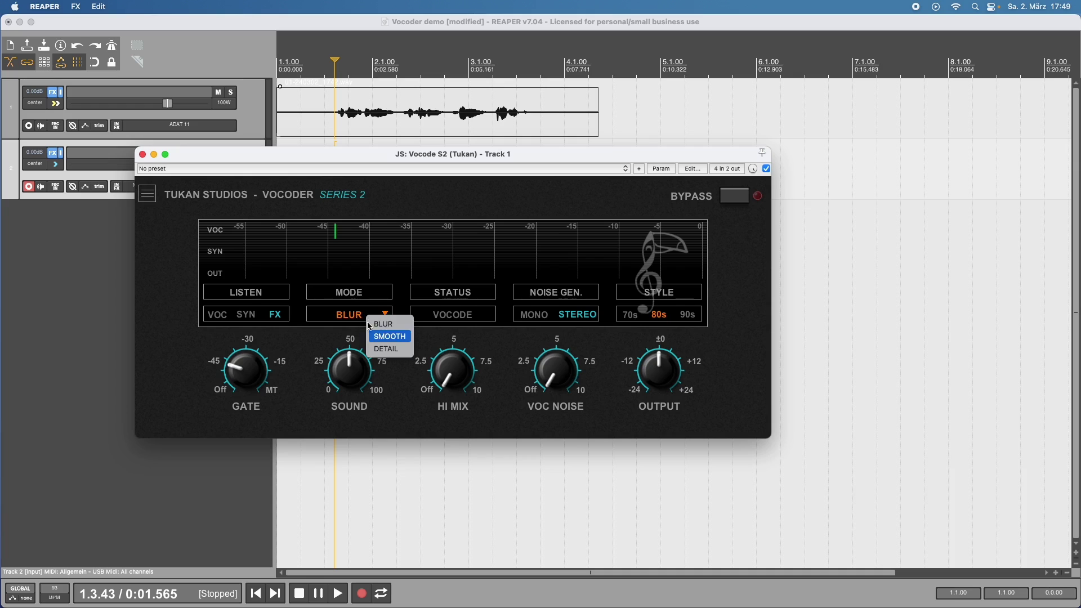
left_click(376, 336)
left_click(365, 318)
left_click(371, 349)
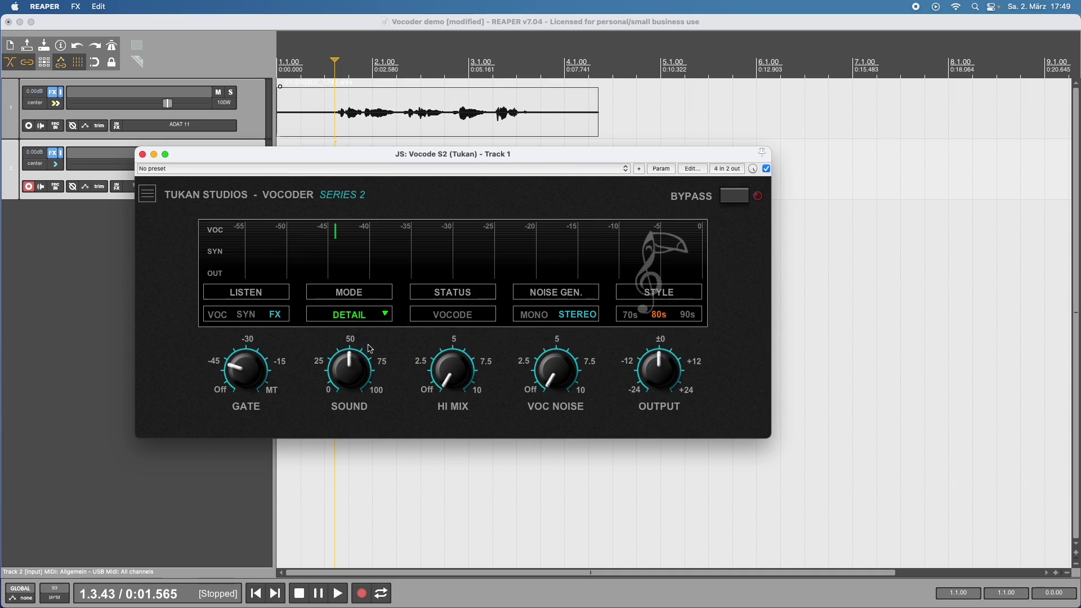
left_click(367, 318)
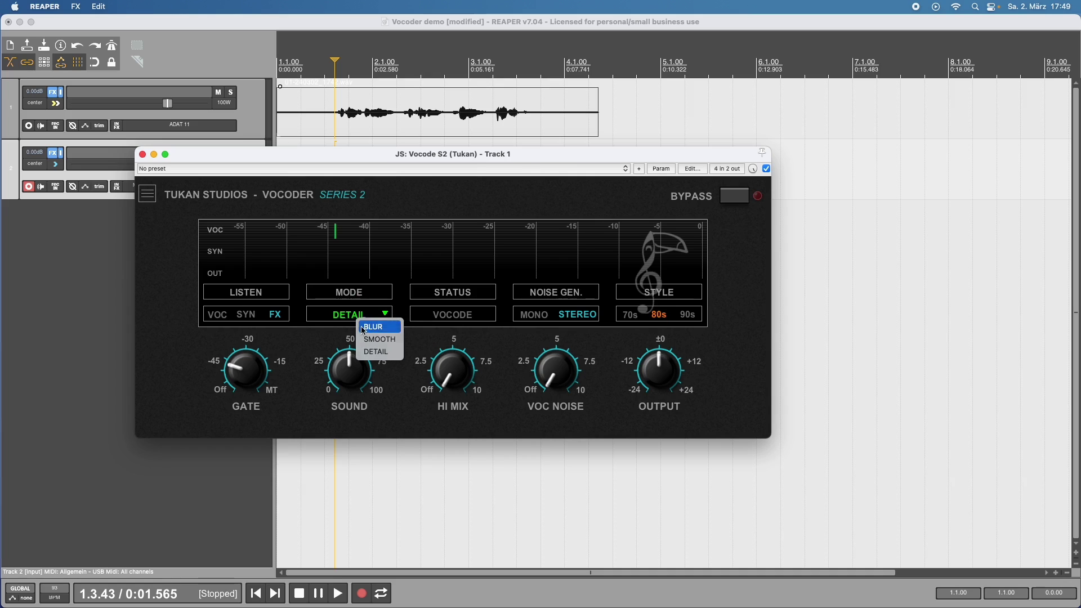
left_click(370, 326)
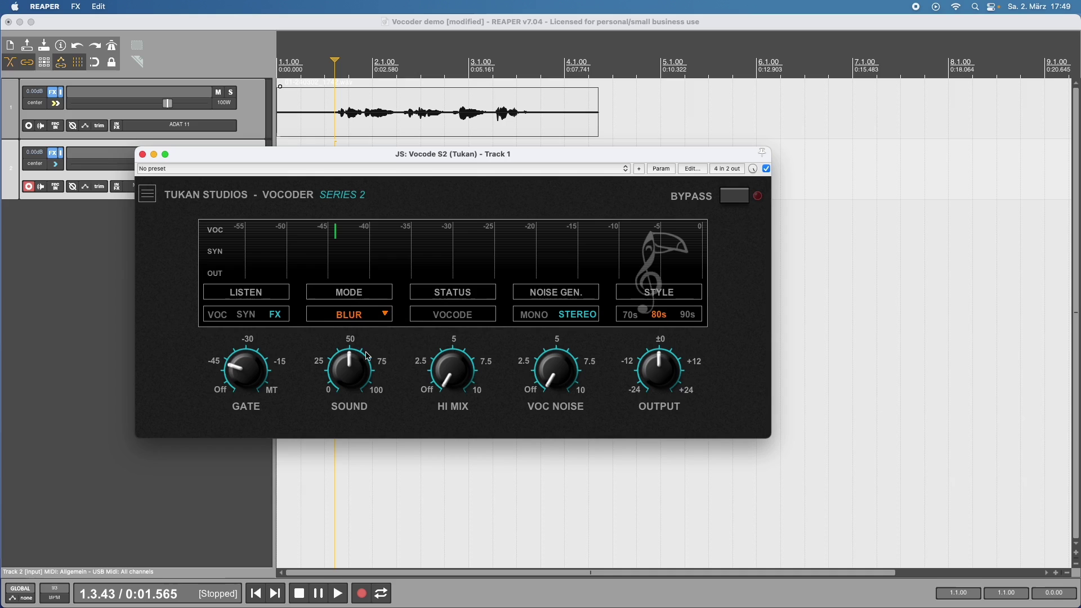
key("space")
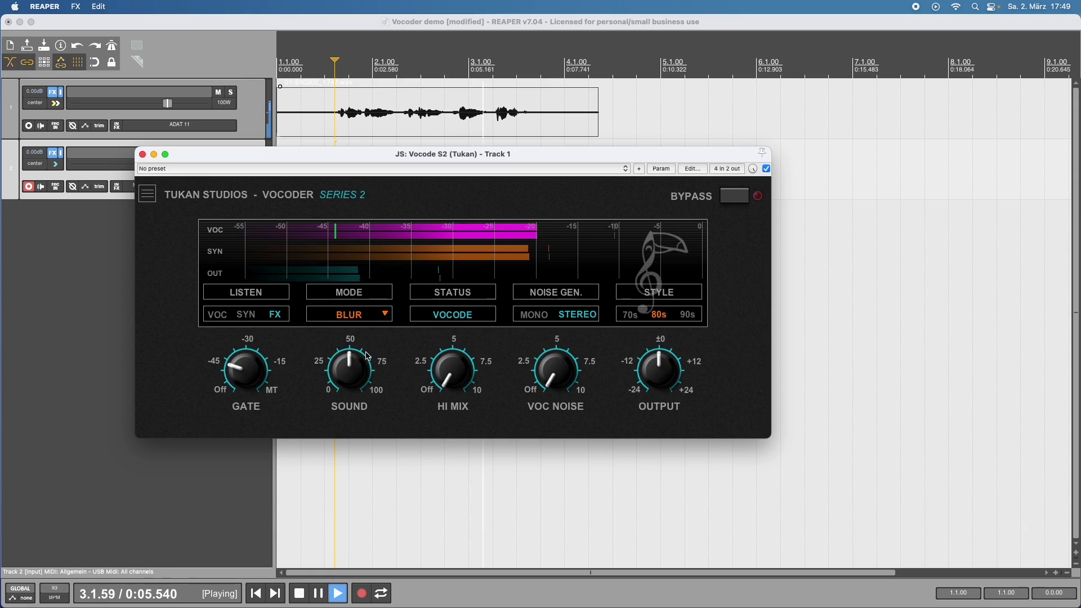
key("space")
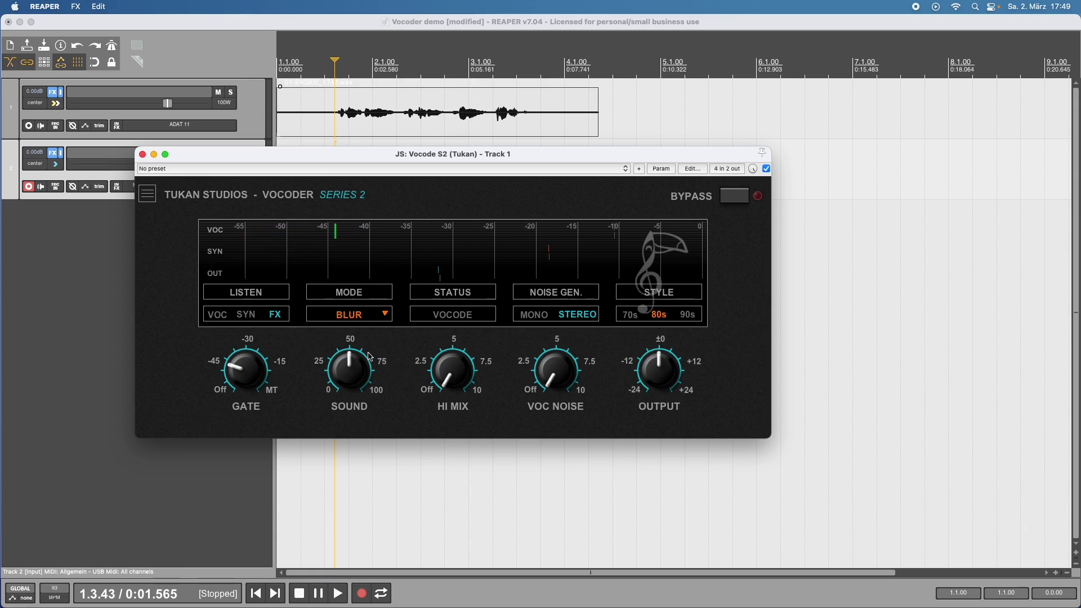
left_click(375, 323)
left_click(388, 350)
key("space")
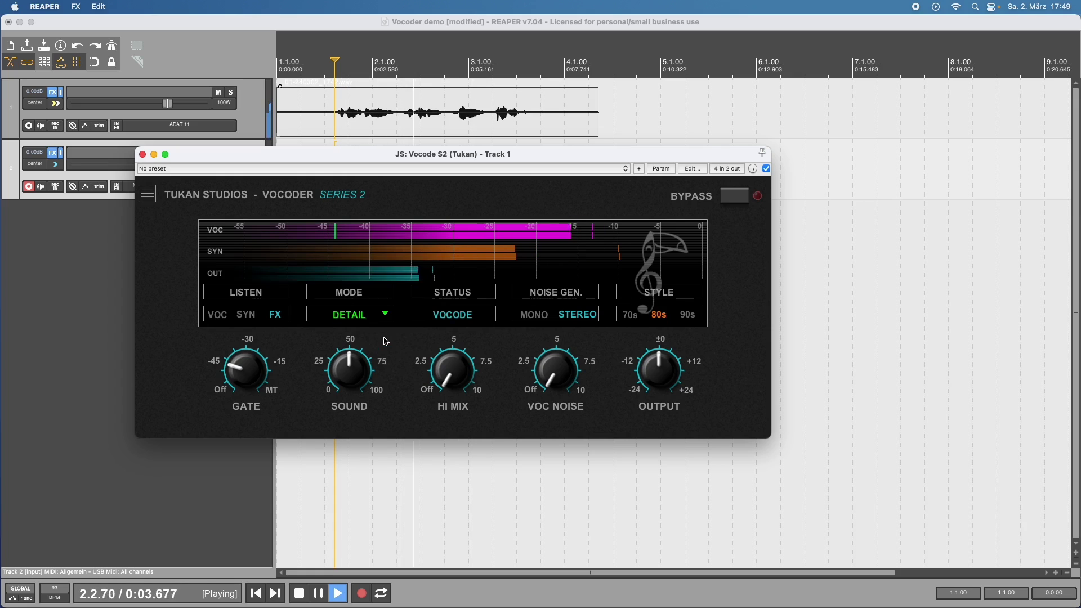
key("space")
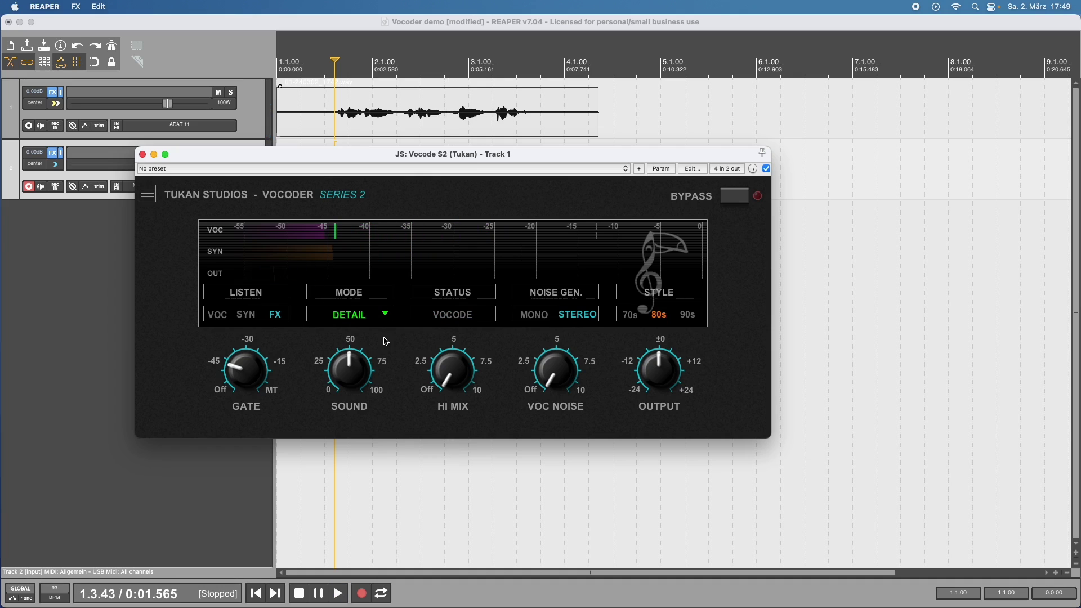
left_click(352, 318)
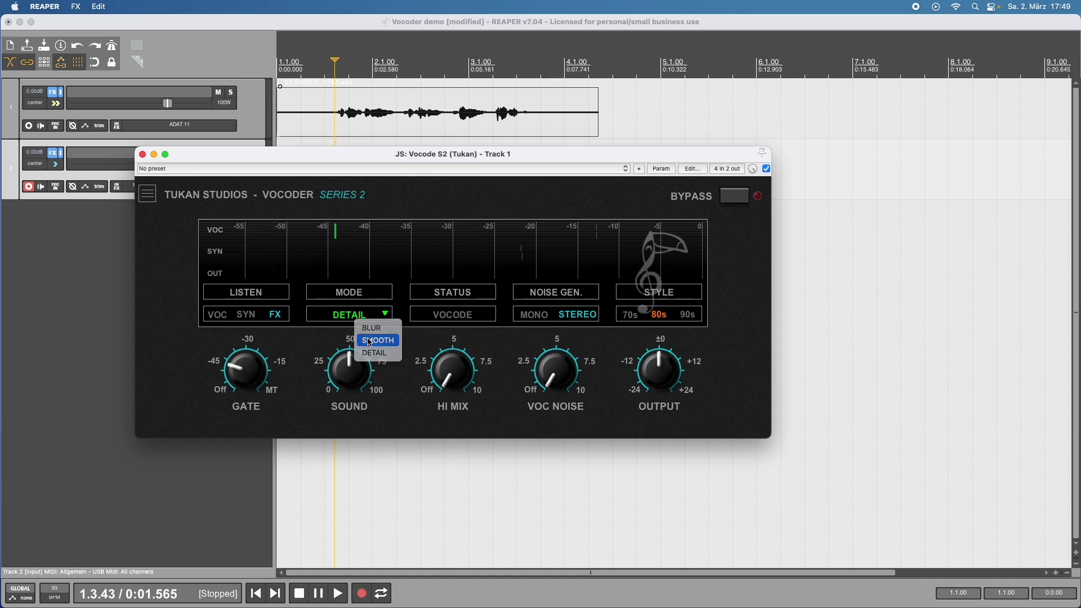
left_click(369, 341)
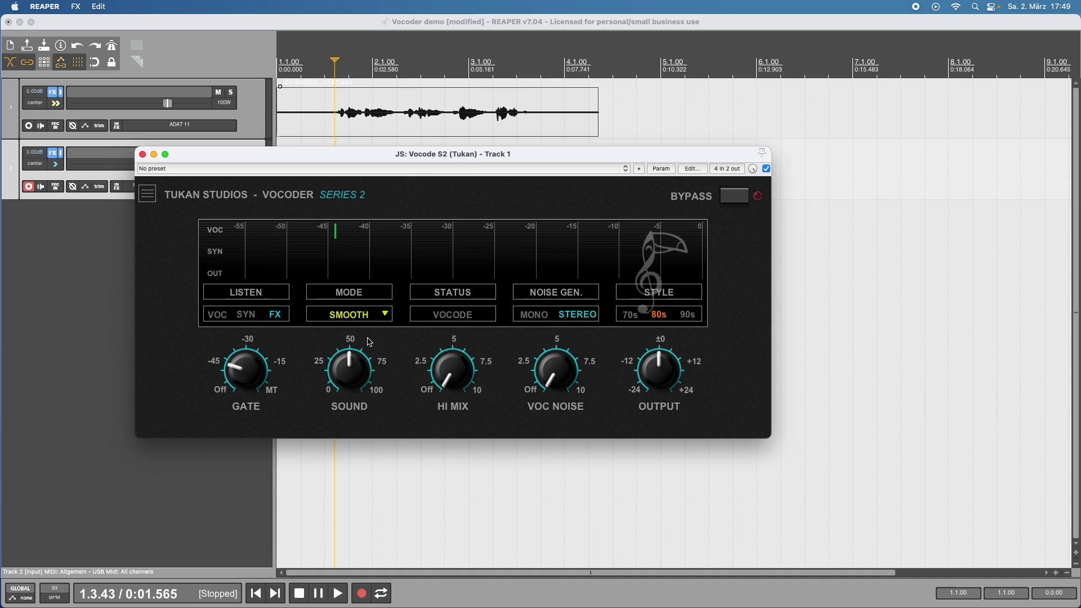
key("space")
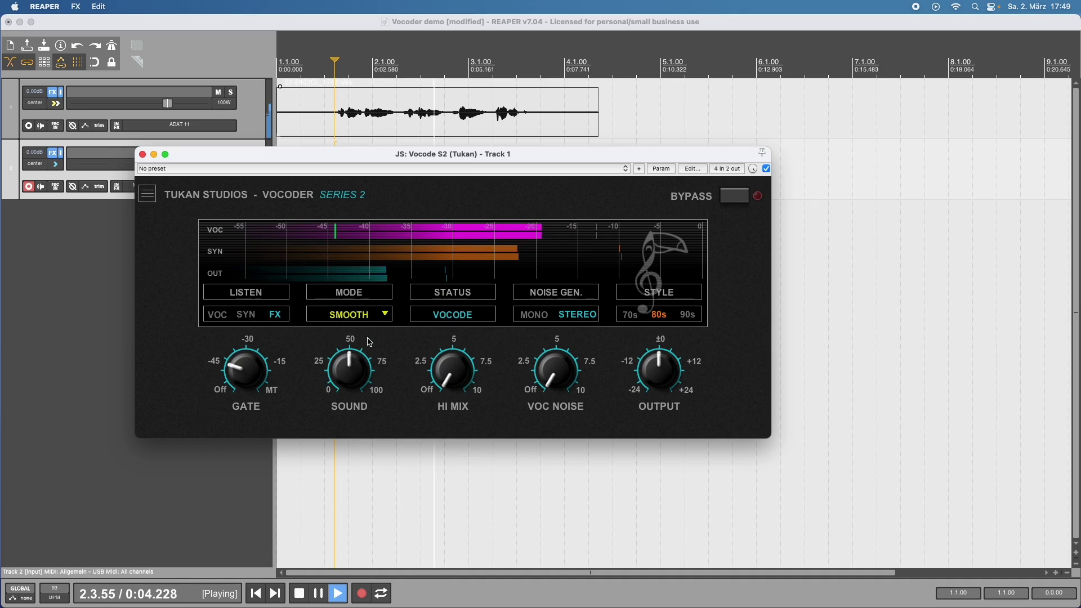
key("space")
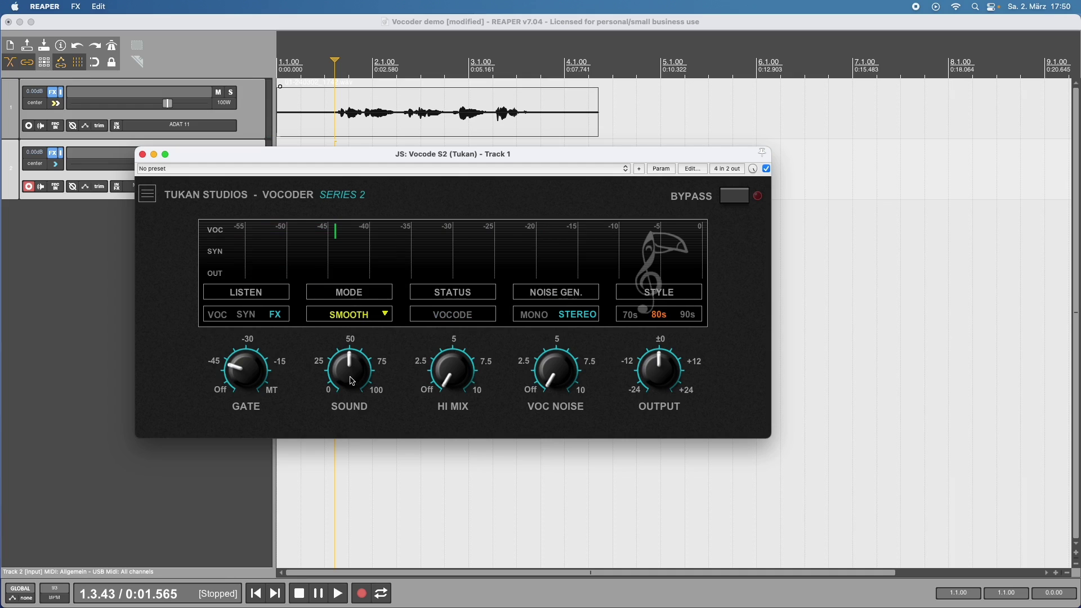
Drop the vocoder SOUND to about 15, then raise it back to around 50 during playback.
left_click_drag(353, 377, 354, 432)
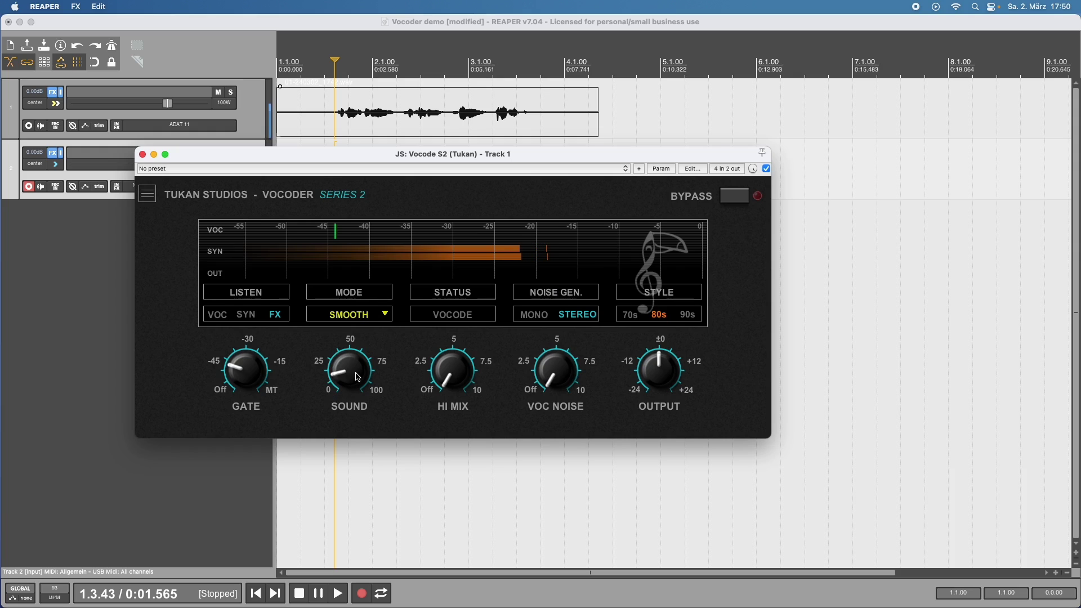
key("space")
mouse_move(358, 377)
left_mouse_down()
mouse_move(355, 296)
mouse_move(365, 357)
left_mouse_up()
key("space")
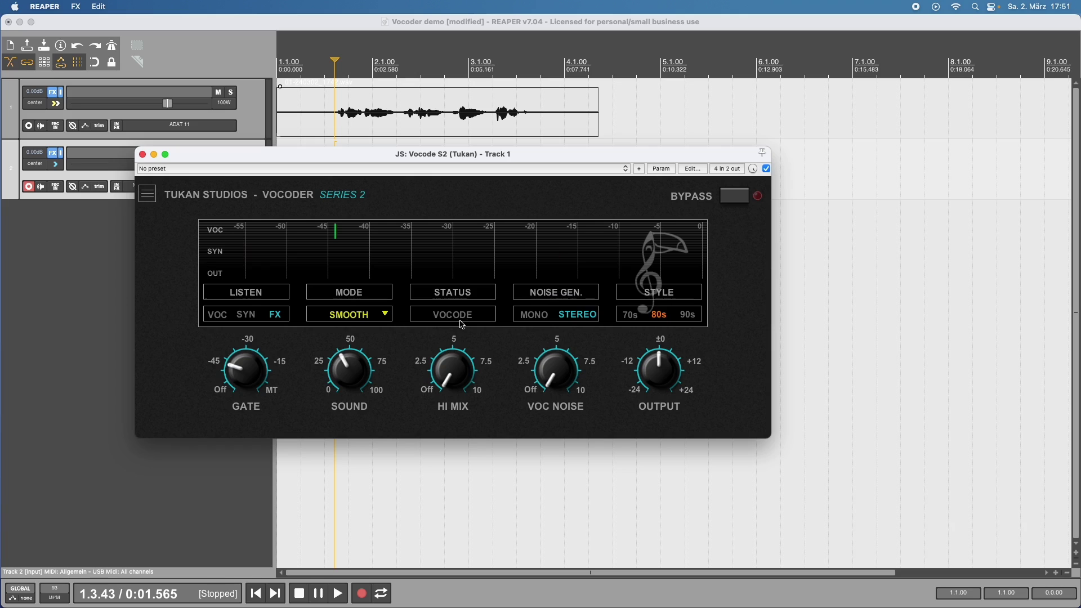
key("space")
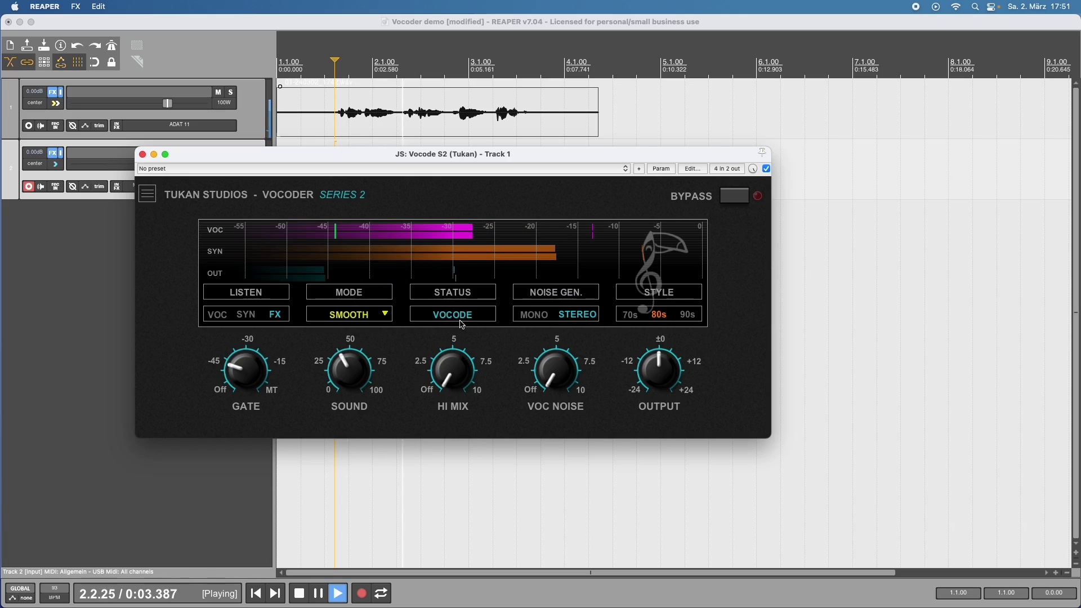
key("space")
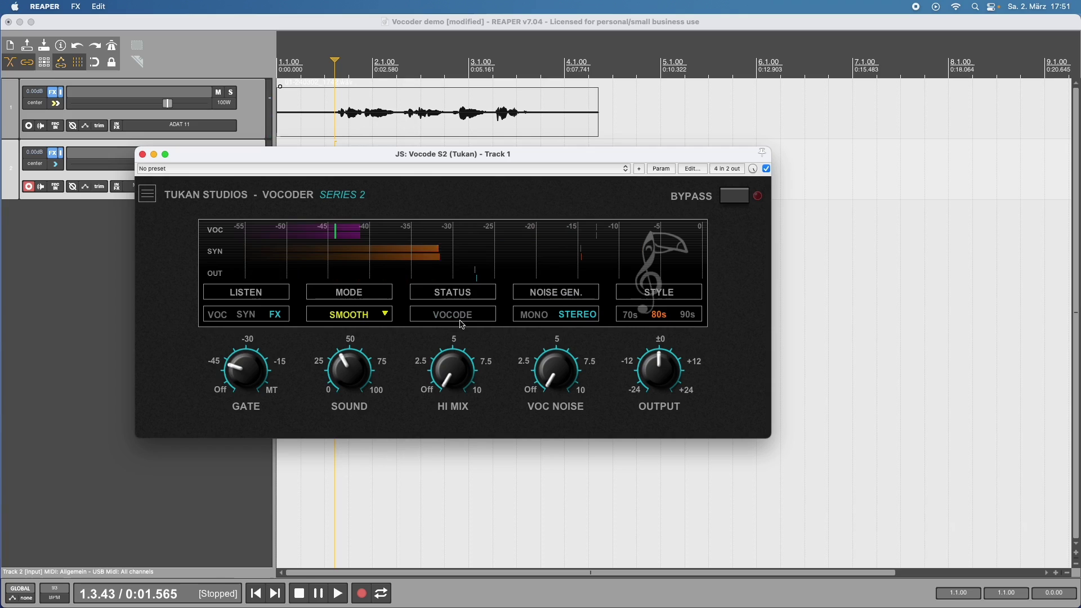
left_click(220, 315)
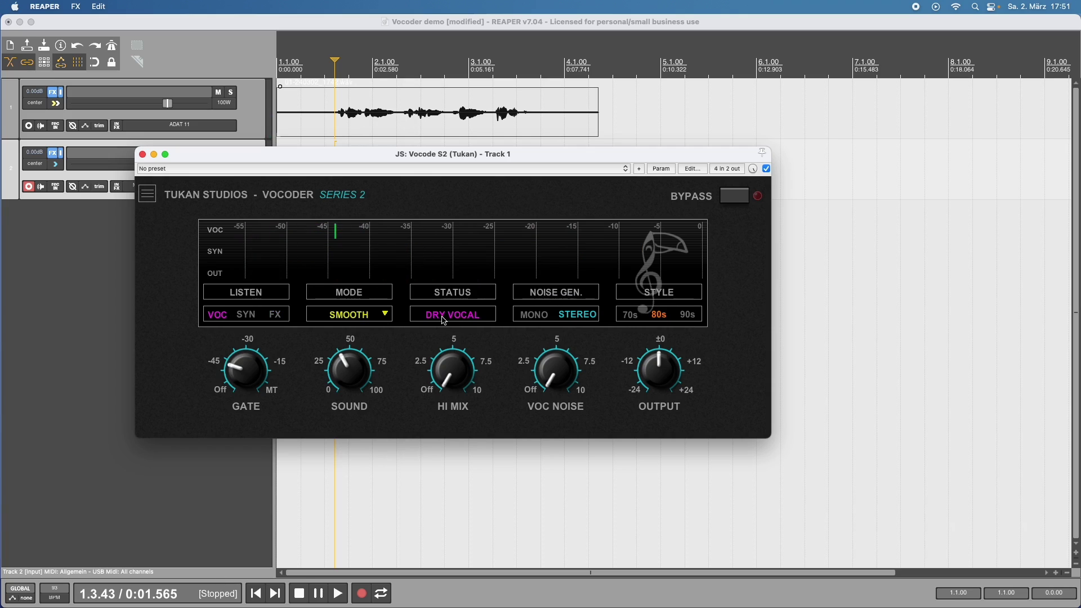
left_click(246, 314)
left_click(274, 316)
left_click(738, 194)
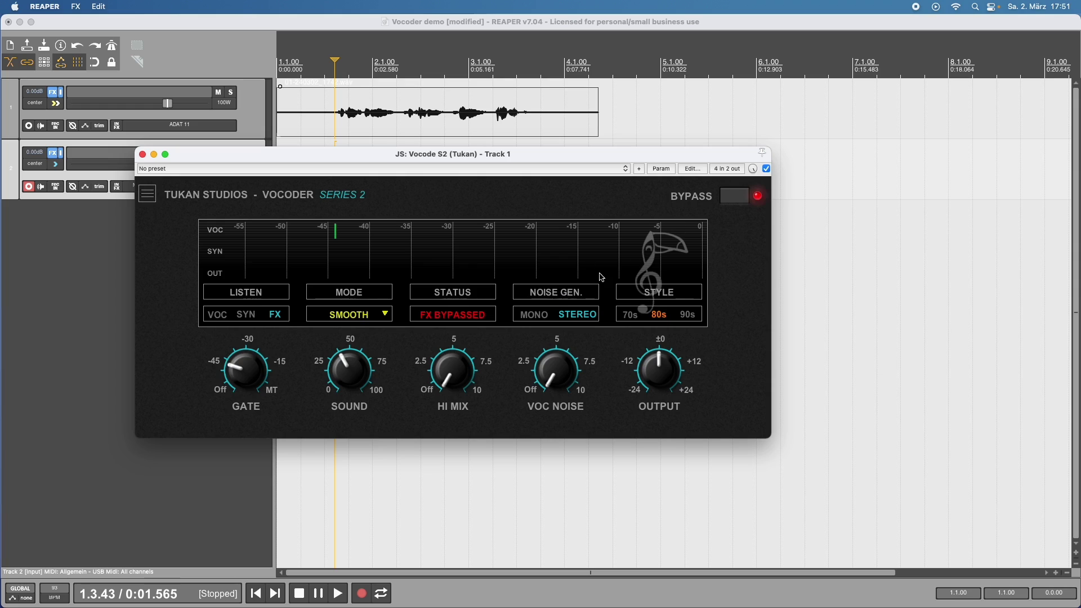
left_click(724, 195)
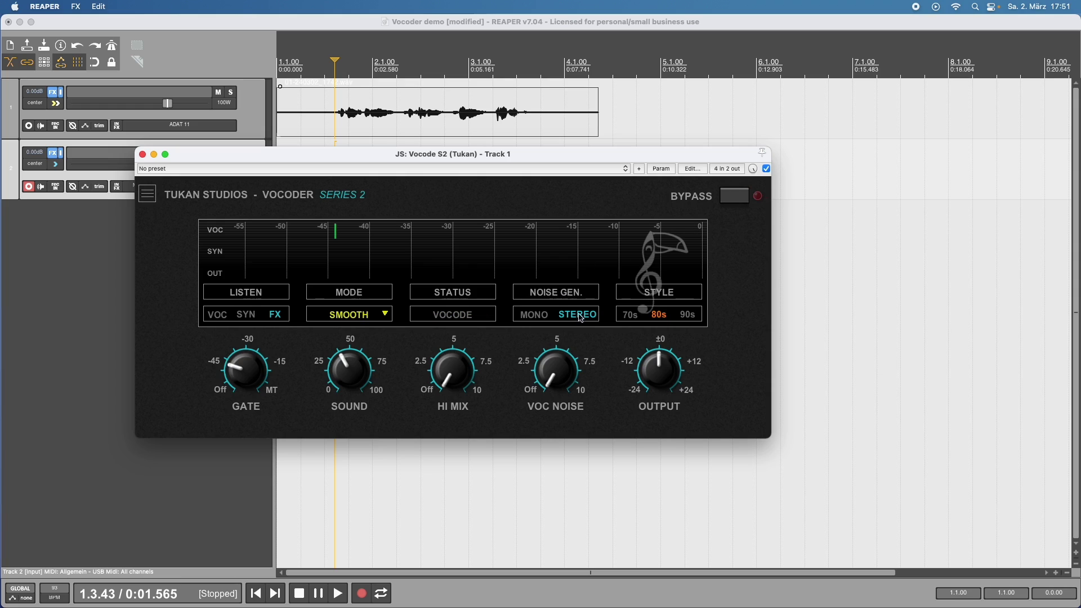
Tweak the vocoder HI MIX while previewing, settling it at about 2.97.
left_click_drag(462, 381, 460, 363)
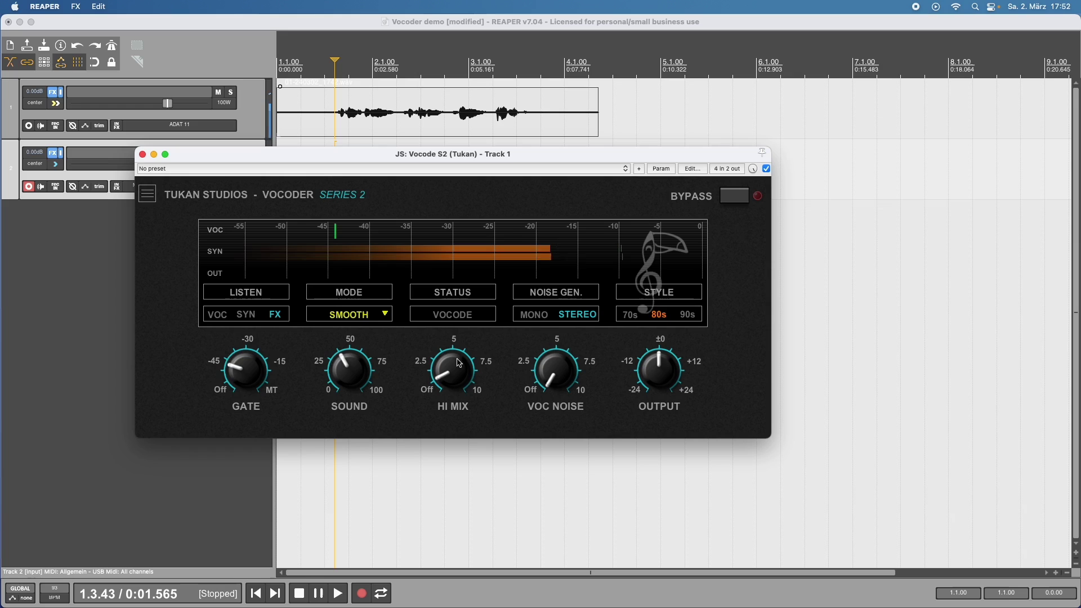
key("space")
left_click_drag(455, 369, 448, 439)
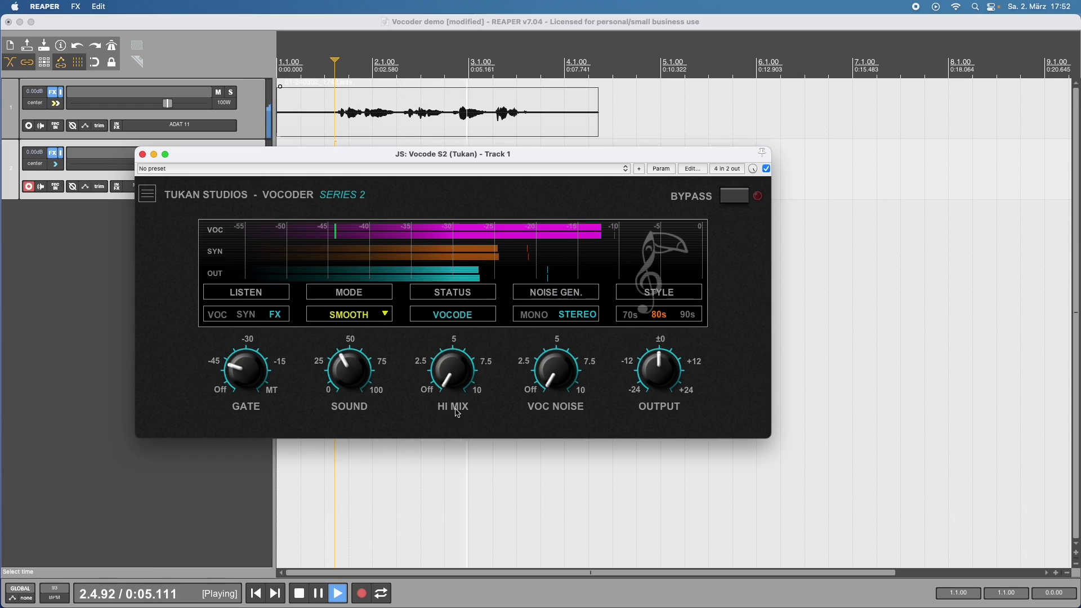
key("space")
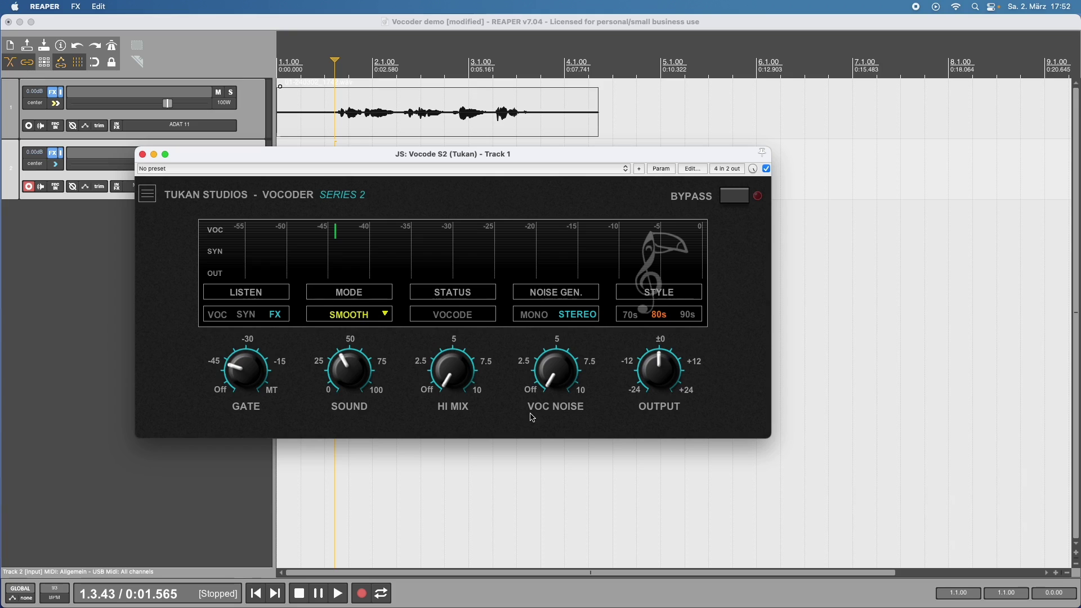
Turn VOC NOISE down, reset it to 5, nudge it slightly, and preview the result.
left_click_drag(563, 385, 560, 353)
double_click(559, 353)
scroll(559, 379, "up", 3)
scroll(558, 379, "down", 2)
key("space")
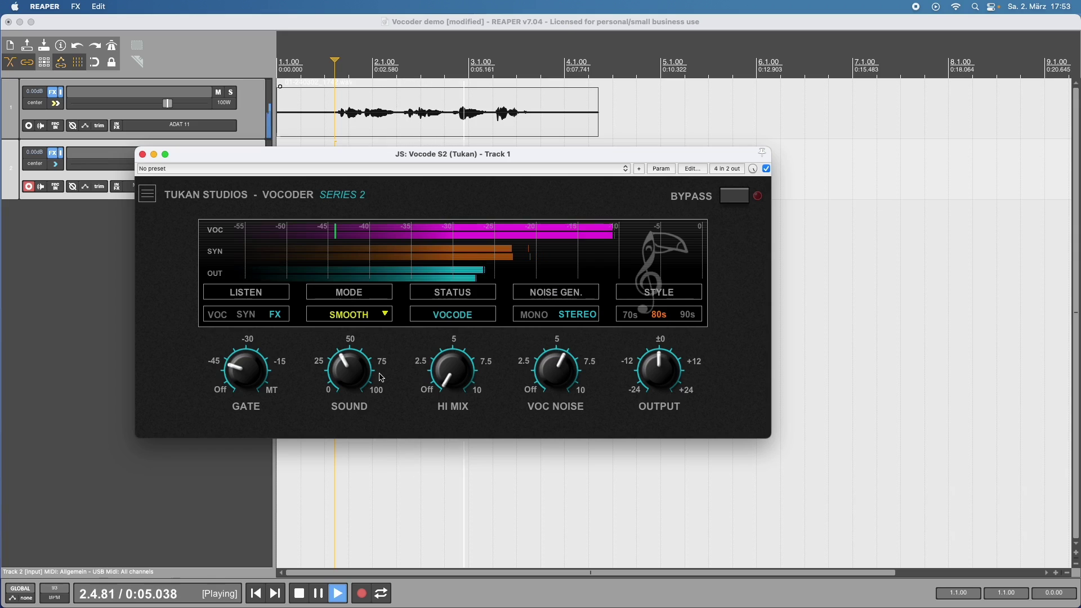
key("space")
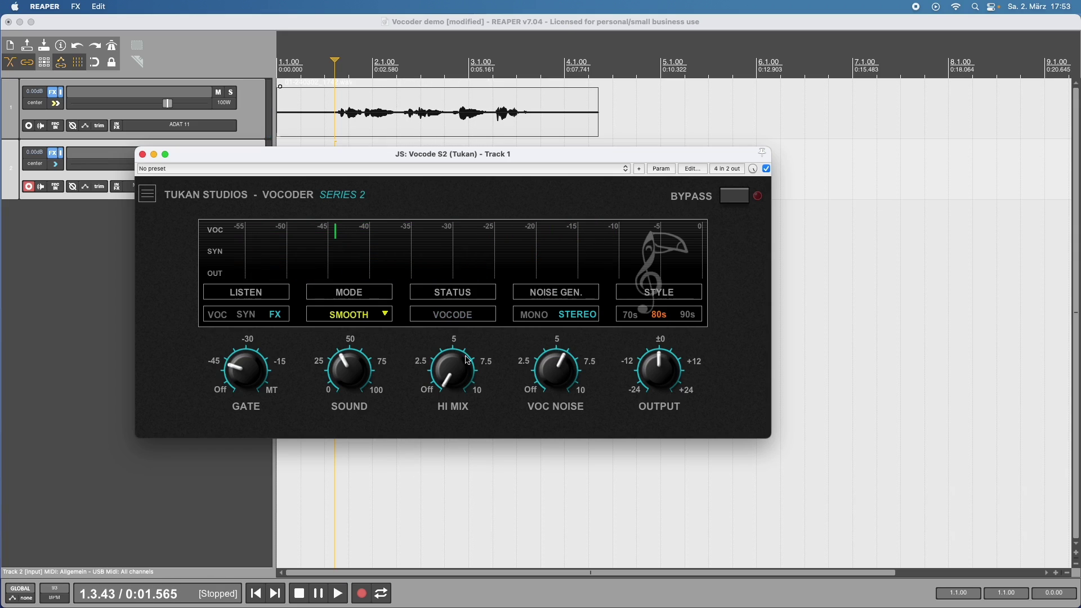
Set the noise generator to MONO and try the 70s and 90s styles before returning to 80s.
left_click(546, 320)
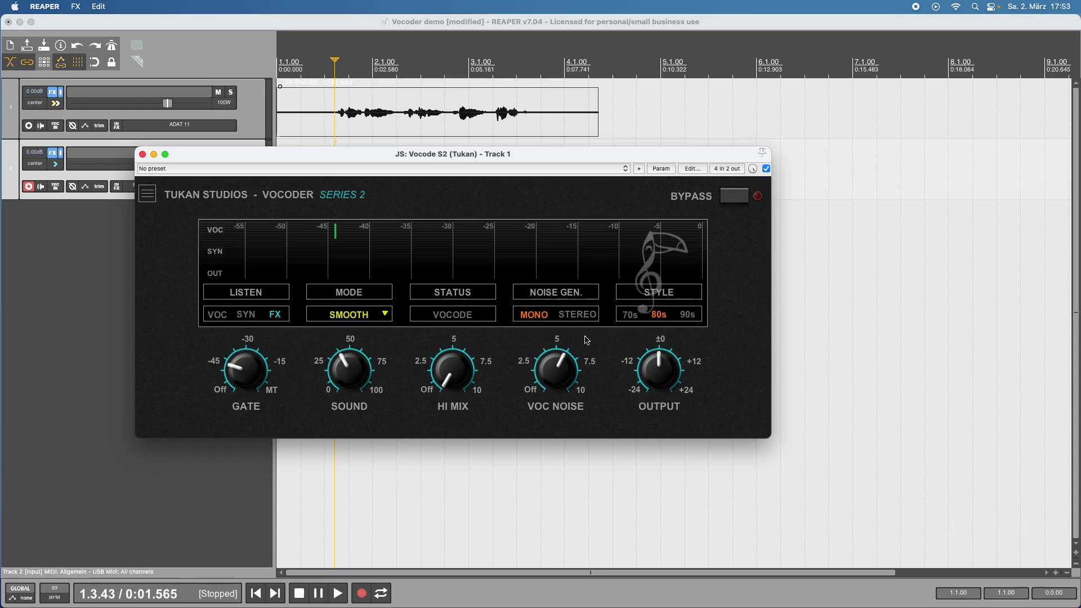
left_click(628, 314)
left_click(687, 315)
left_click(660, 318)
Audition the vocoder in its 70s style, then in its 80s style.
key("space")
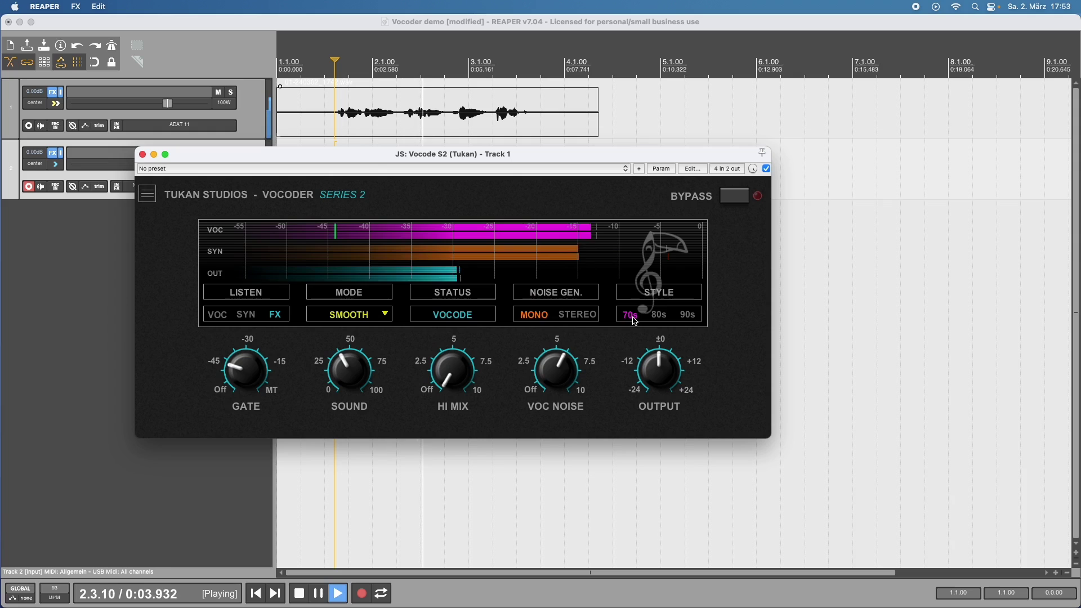
key("space")
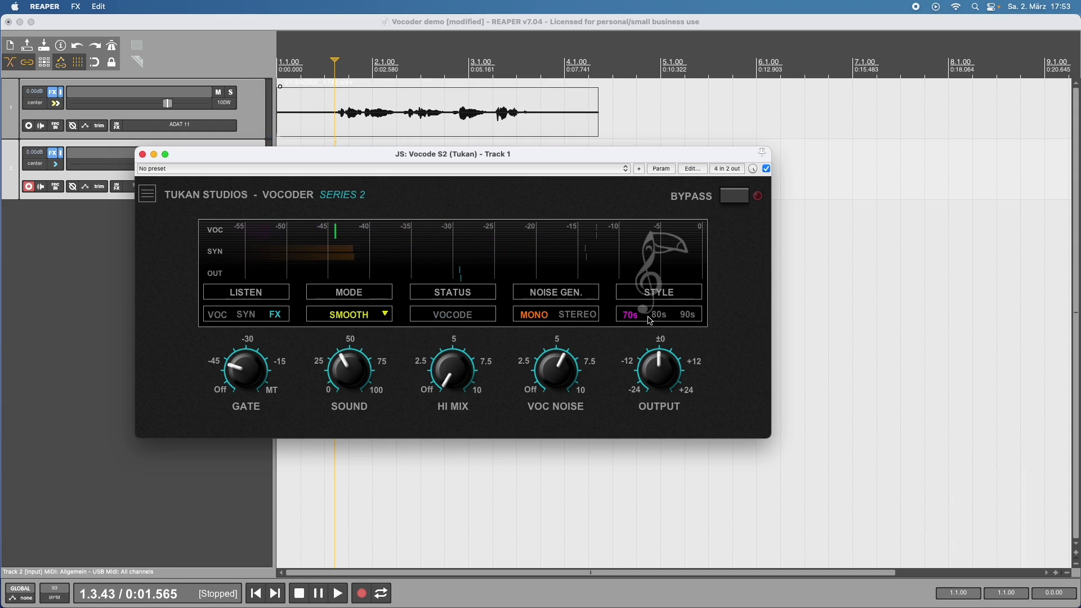
left_click(655, 319)
key("space")
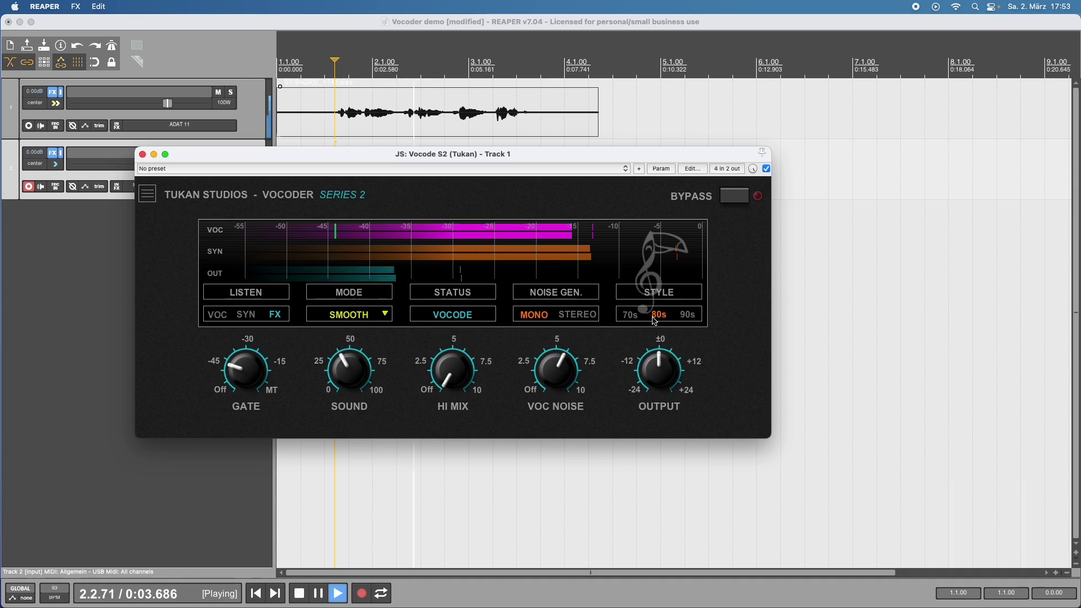
key("space")
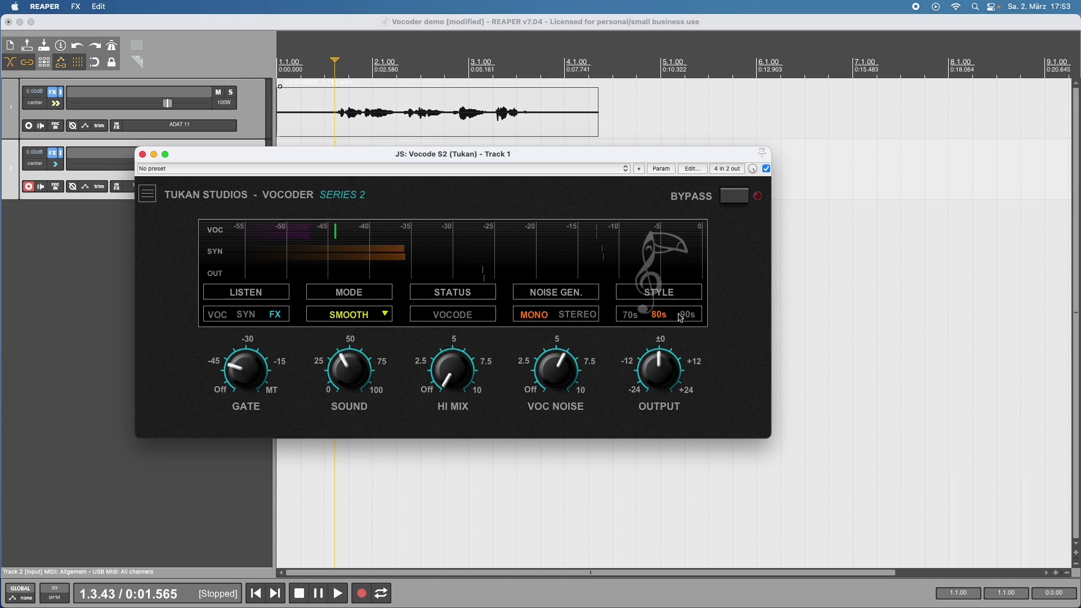
Switch the vocoder to the 90s style, audition it, and trim OUTPUT just below zero.
left_click(685, 318)
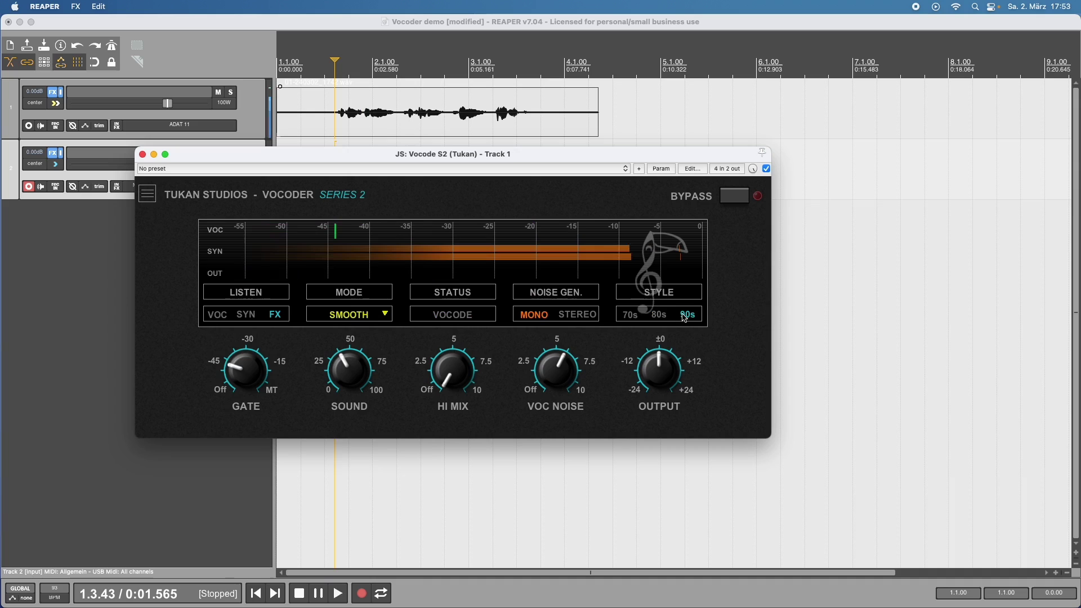
key("space")
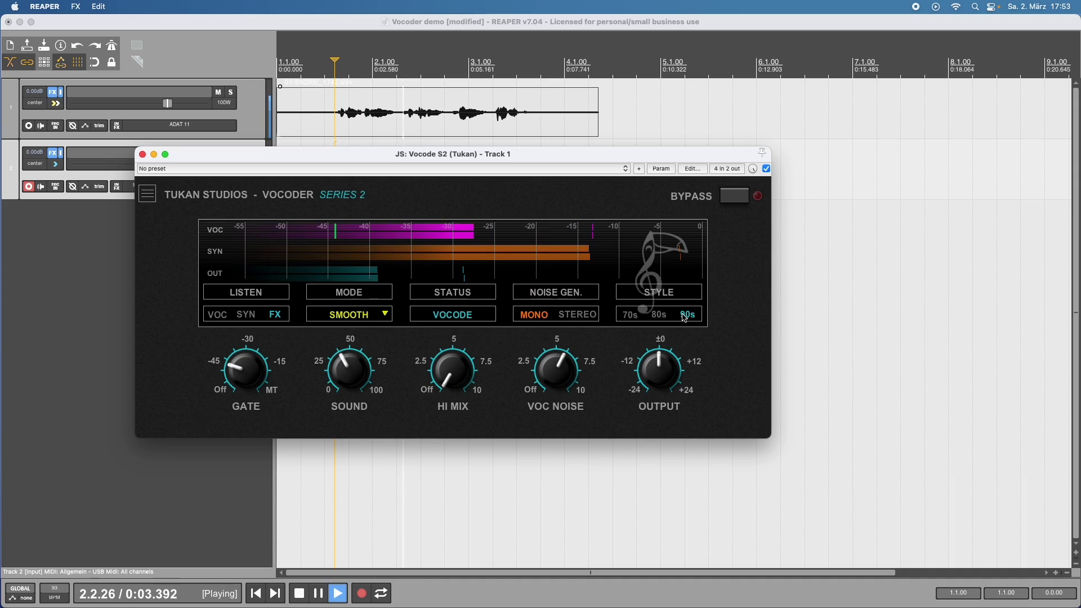
key("space")
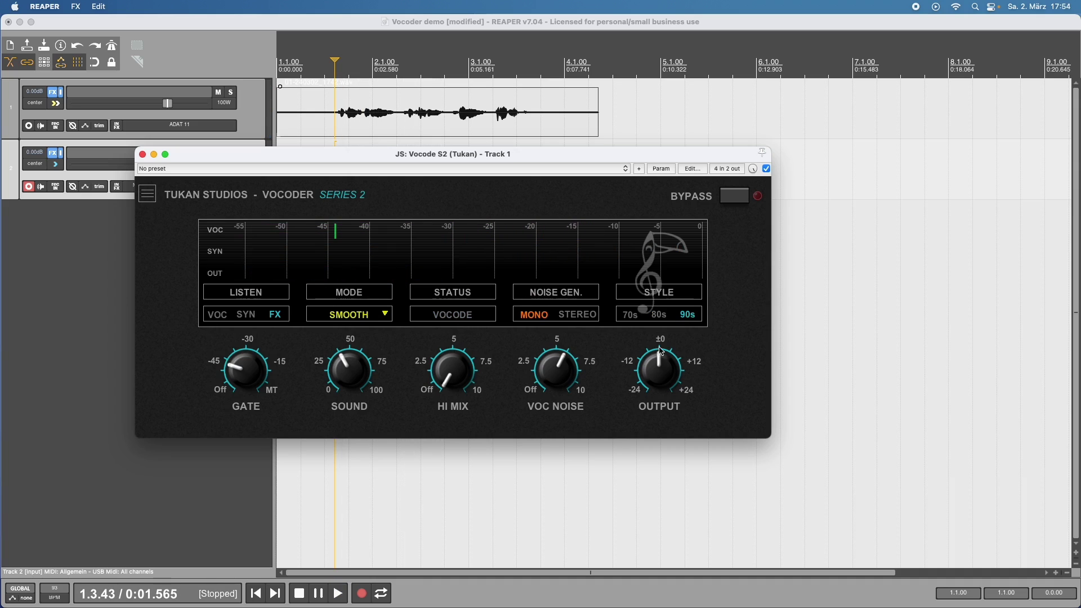
left_click_drag(666, 374, 670, 372)
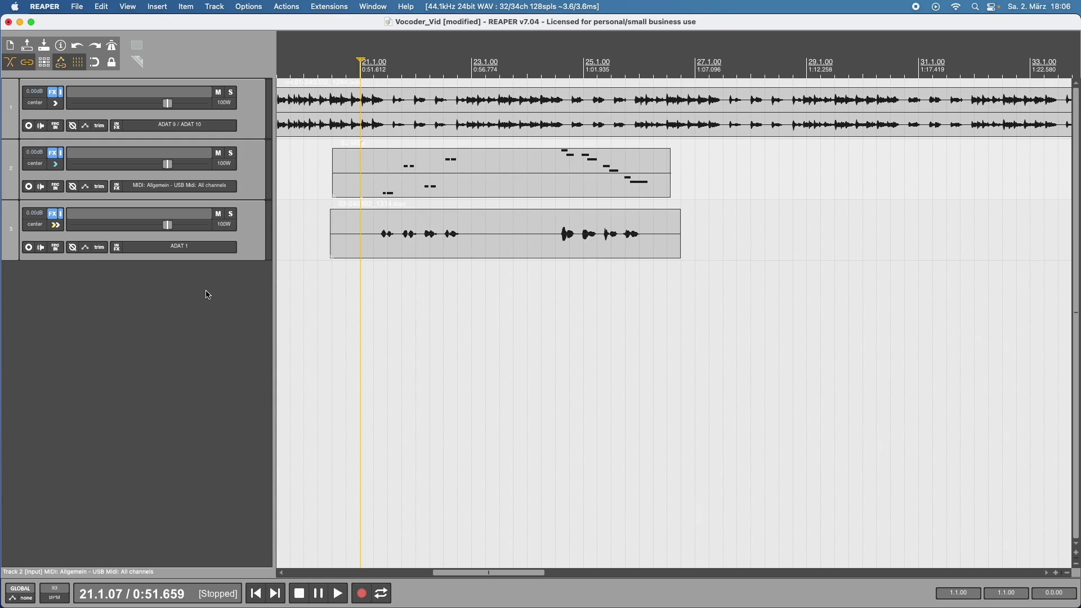
Play through the Vocoder_Vid project once, then stop playback.
key("space")
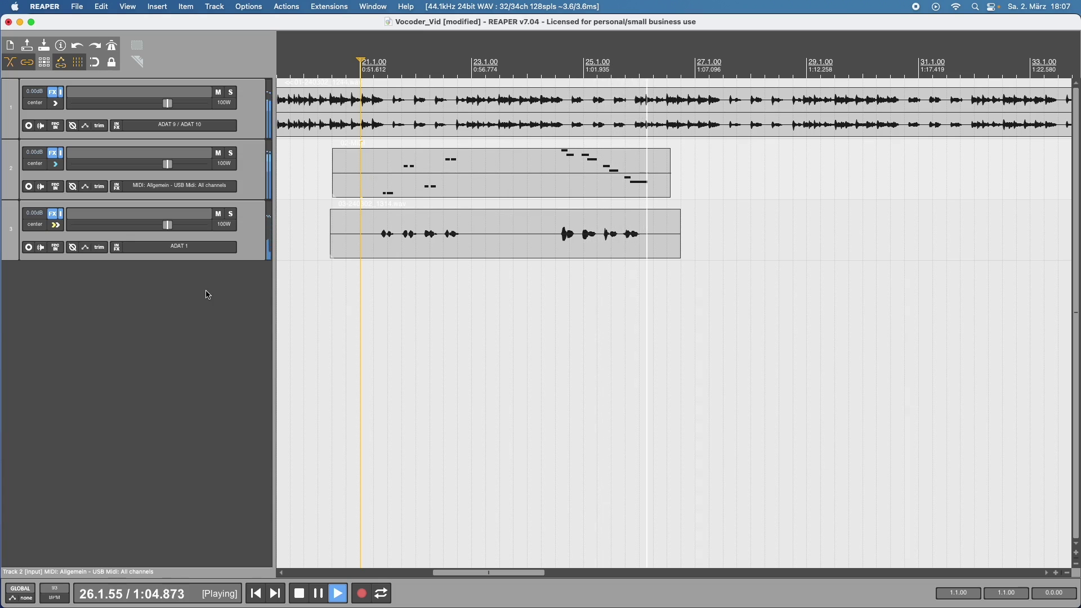
key("space")
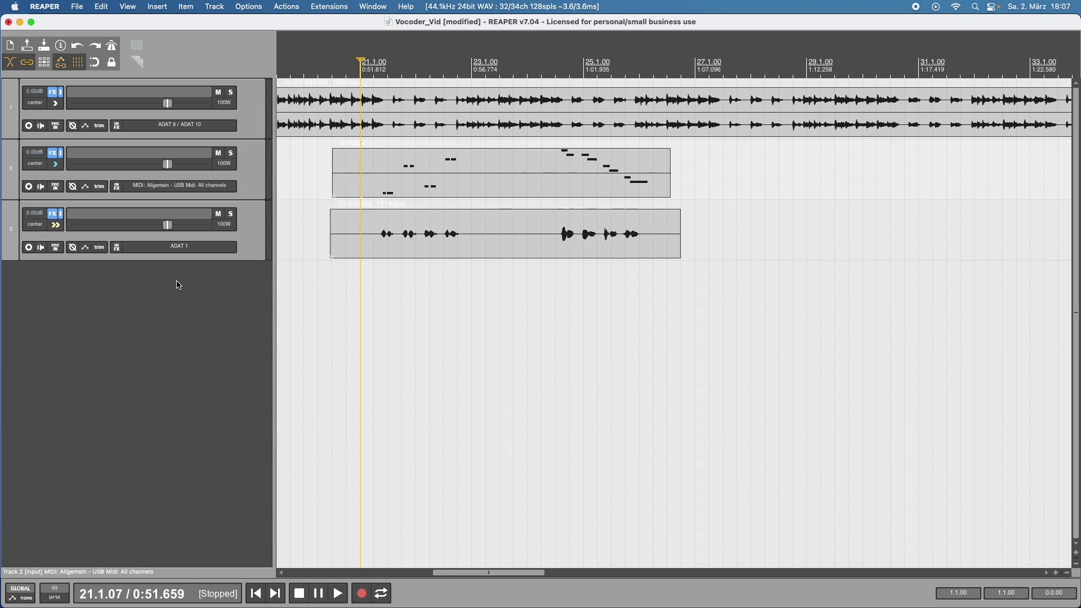
Close Track 2's JS: December Synth (Tukan) FX window.
left_click(54, 153)
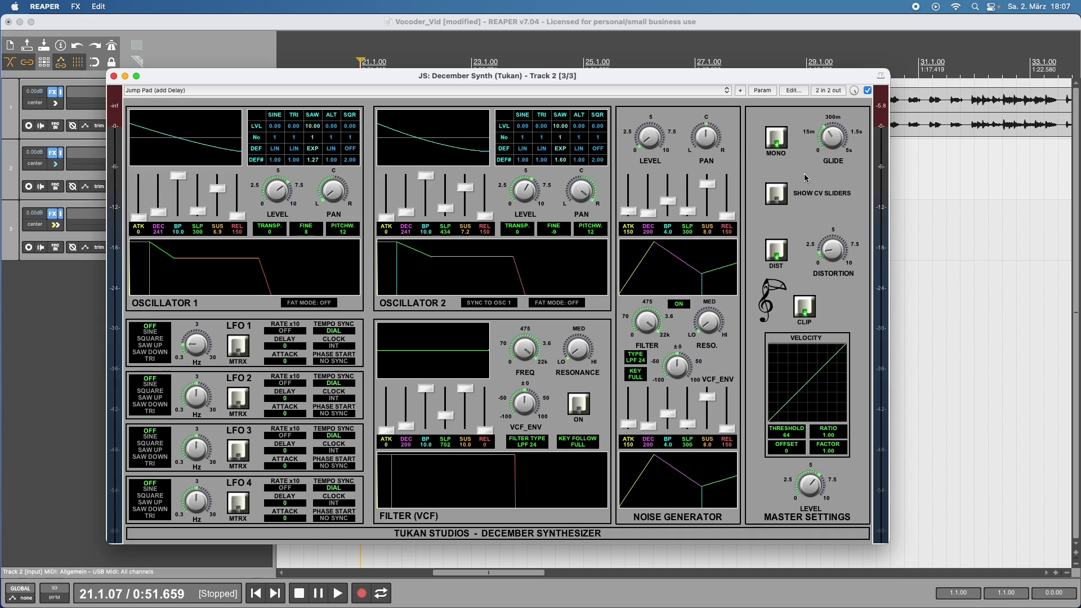
left_click(186, 151)
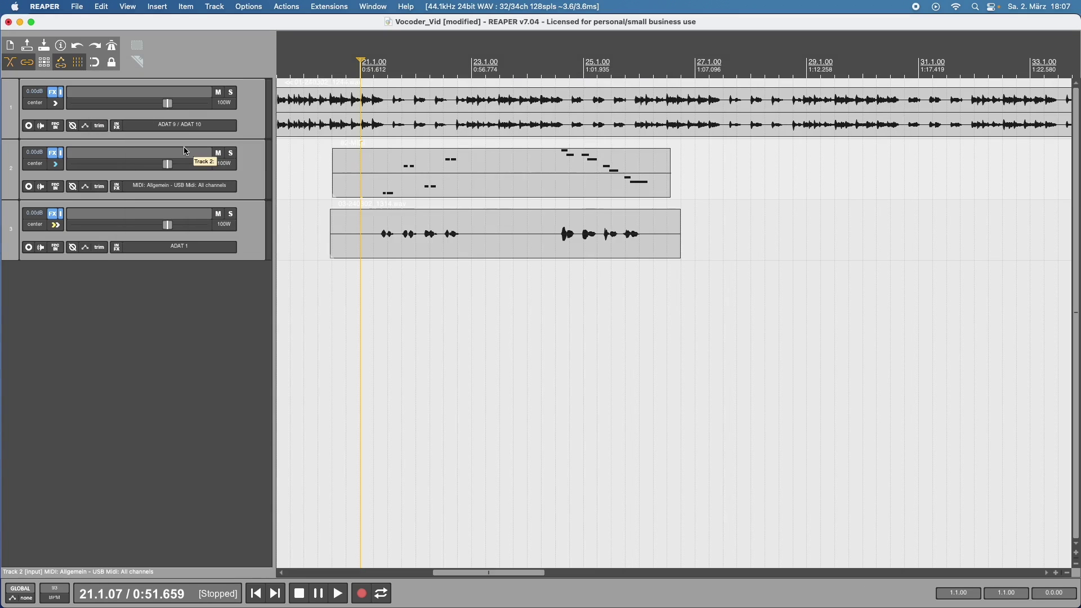
Open Track 3's FX chain, audition the vocal through the first compressor, then re-enable Vocode S2.
left_click(56, 217)
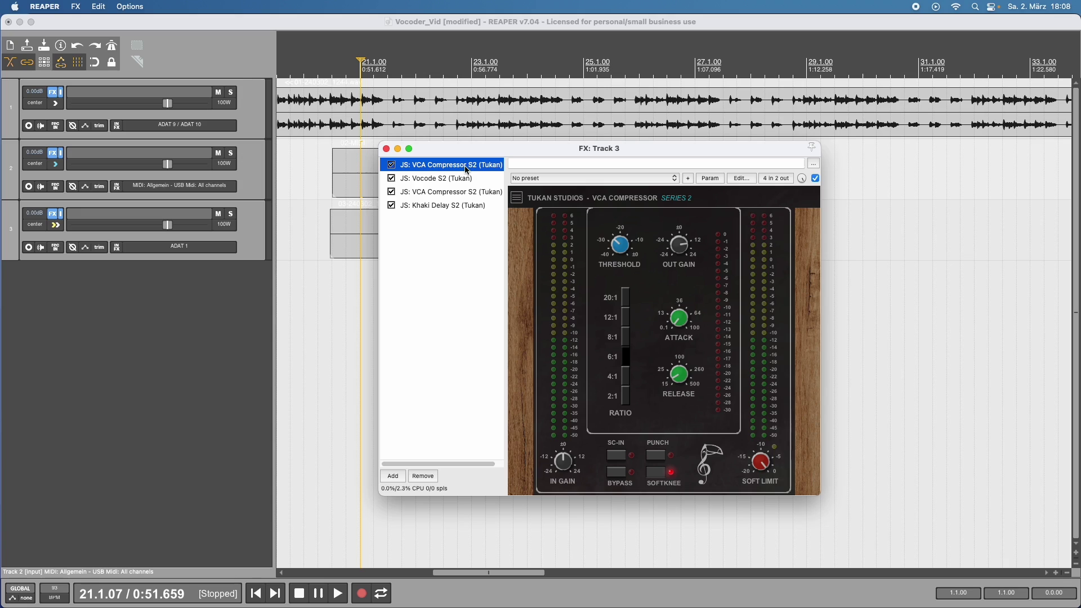
key("space")
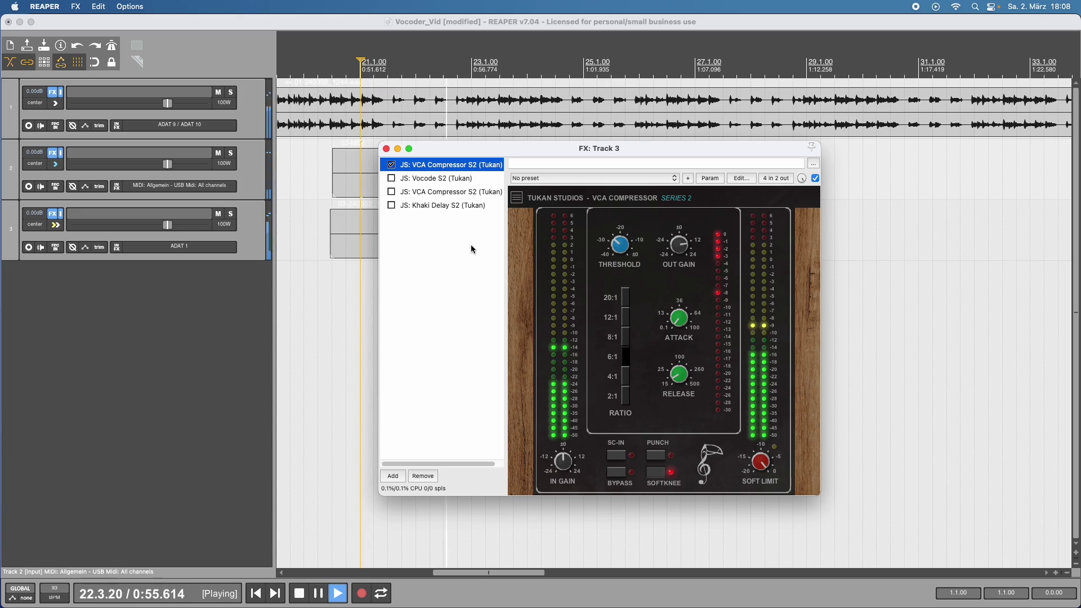
key("space")
left_click(393, 179)
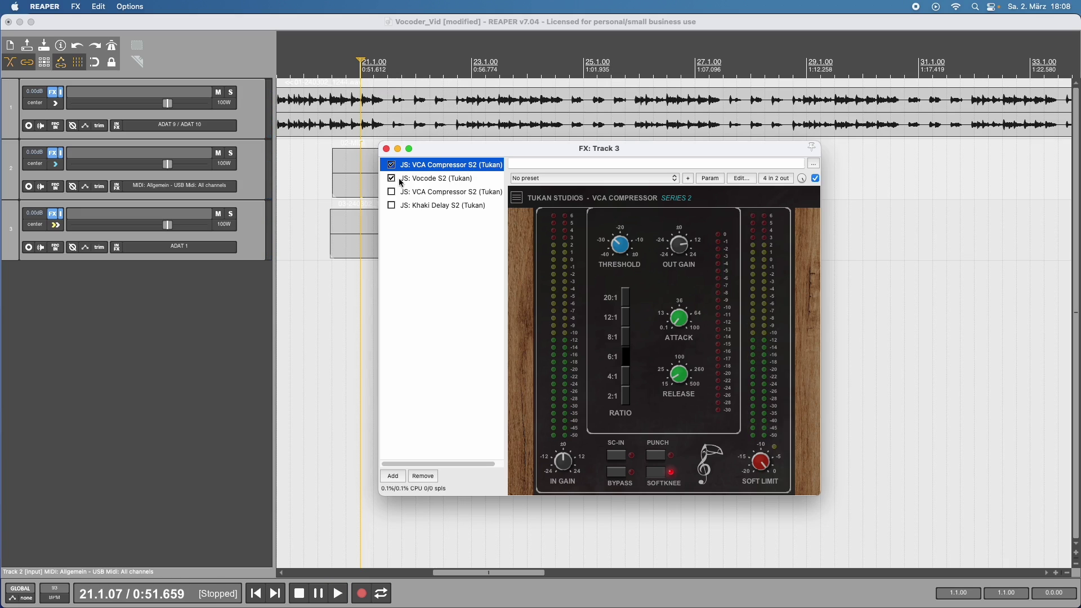
Show Vocode S2's controls, audition it, then listen to its SYN input alone.
left_click(420, 178)
key("space")
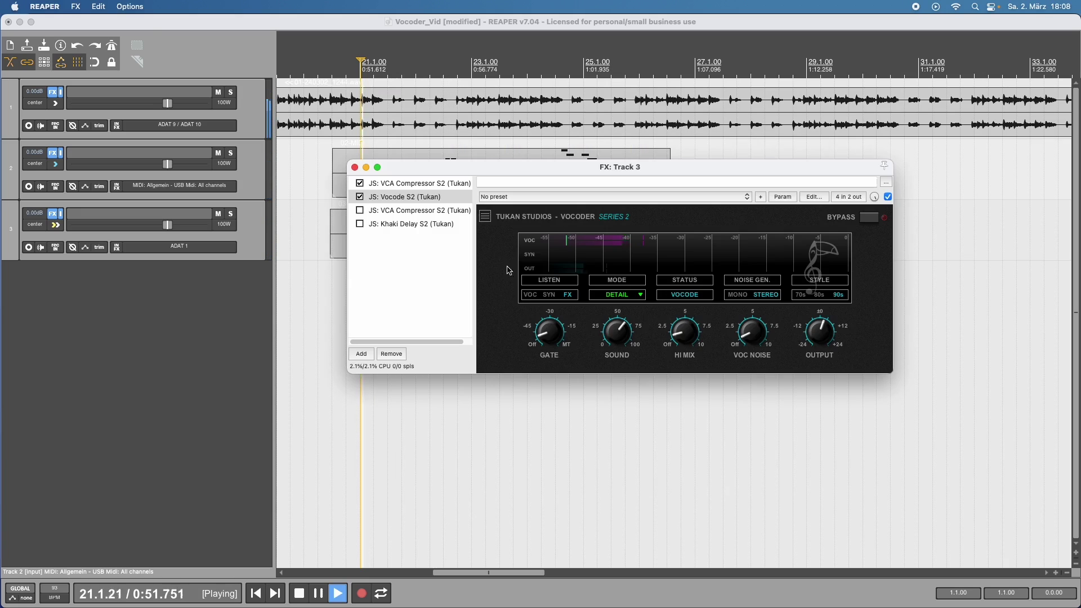
key("space")
left_click(552, 298)
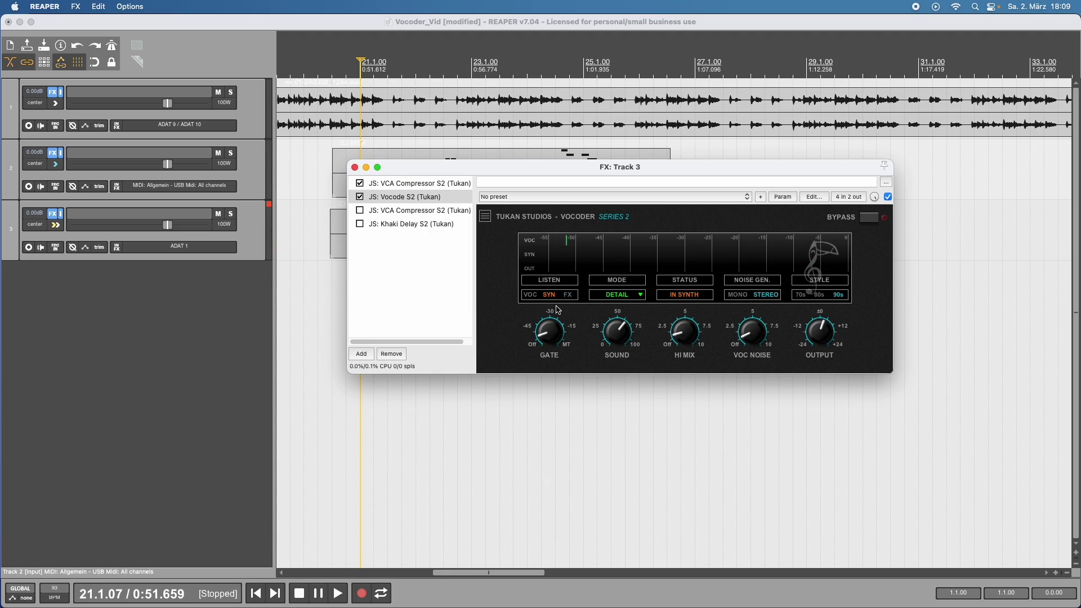
key("space")
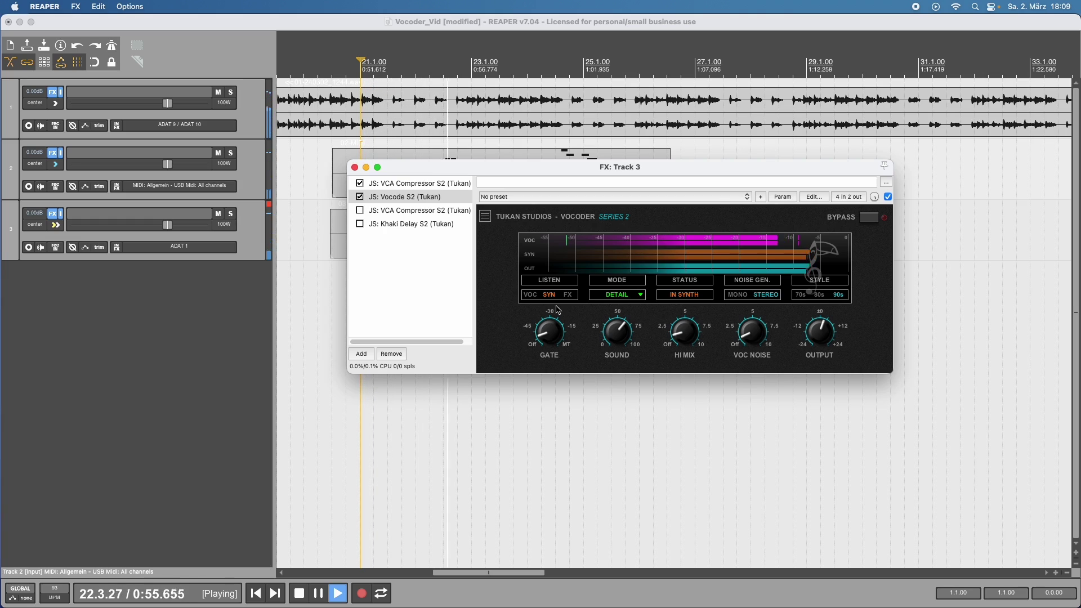
key("space")
Set Vocode S2's Listen back to FX and audition the vocoded vocal.
left_click(567, 296)
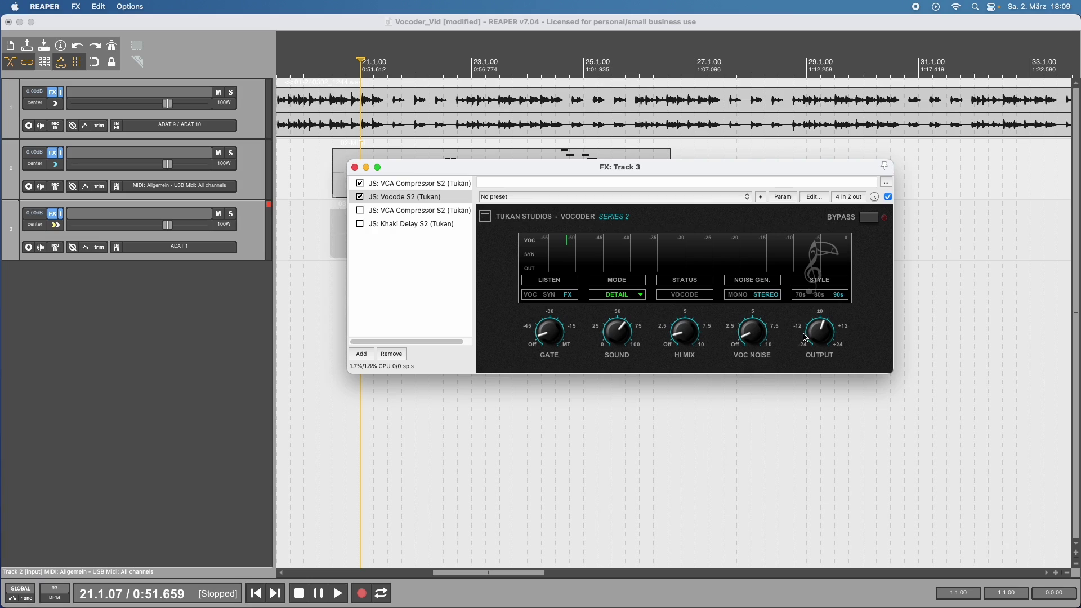
key("space")
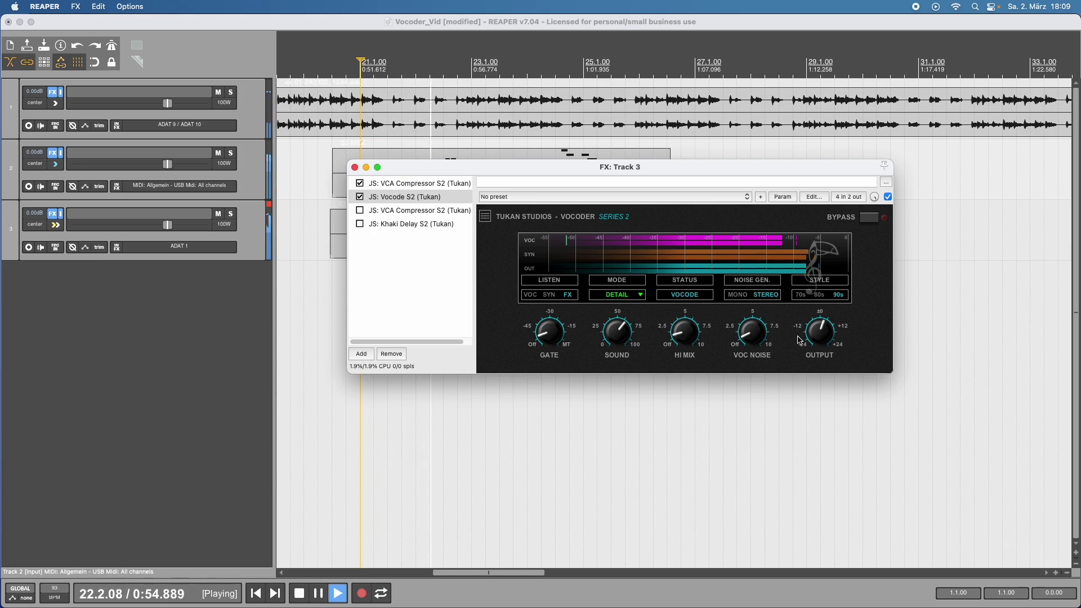
key("space")
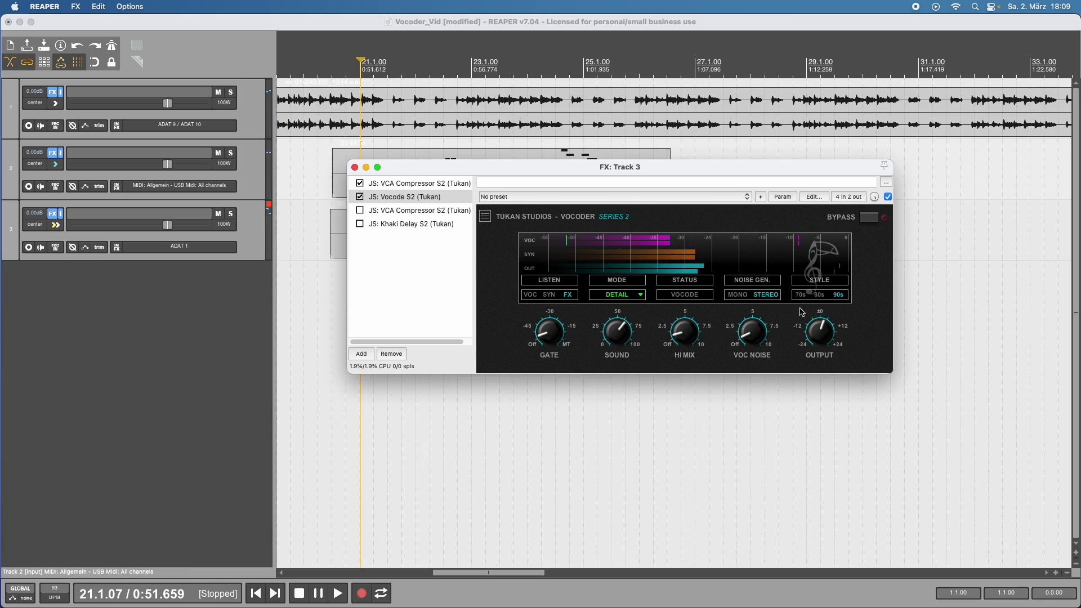
Audition the vocoder's 70s style, then return it to 90s.
left_click(799, 295)
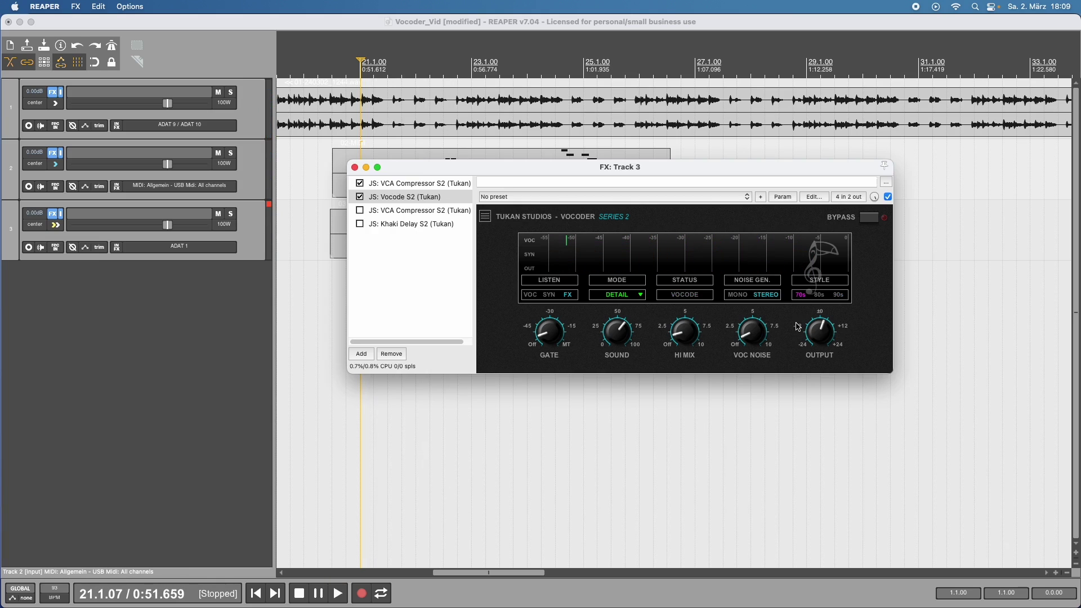
key("space")
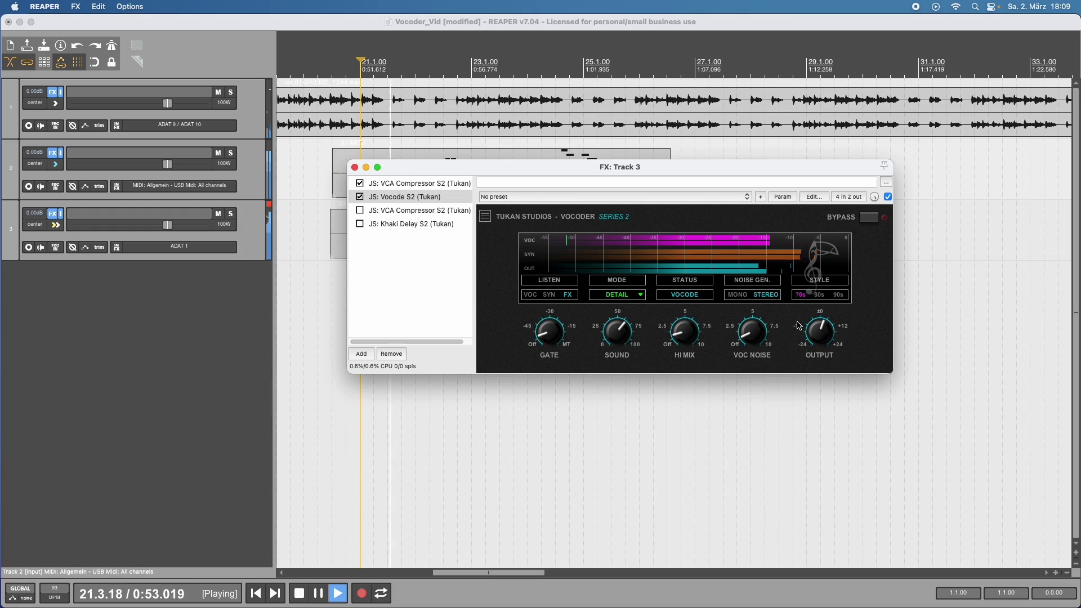
key("space")
left_click(839, 294)
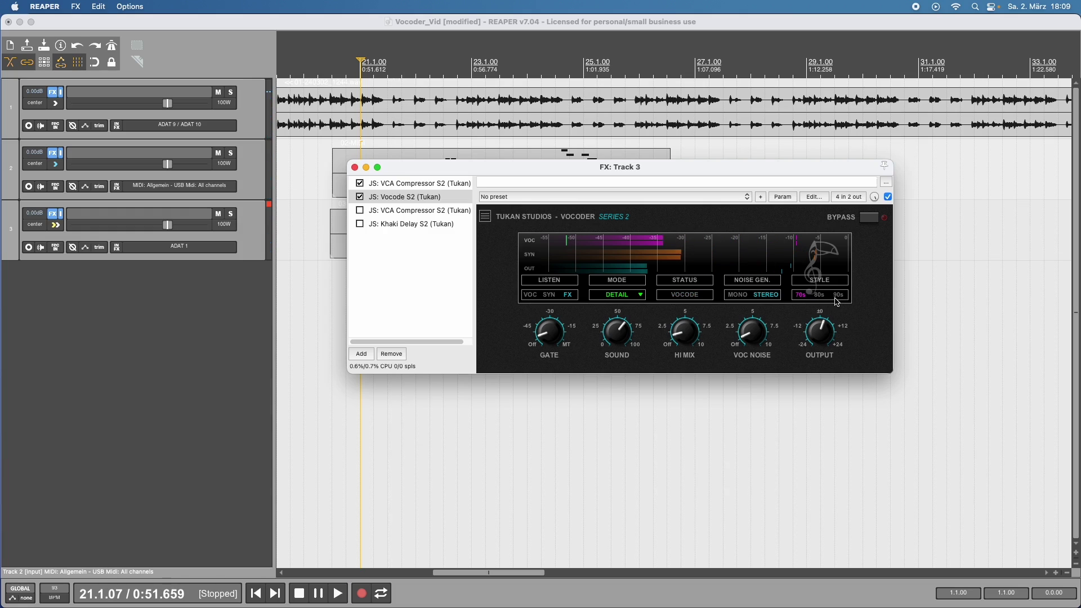
Enable the second VCA Compressor S2, show its controls, and audition the added compression.
left_click(415, 212)
left_click(360, 210)
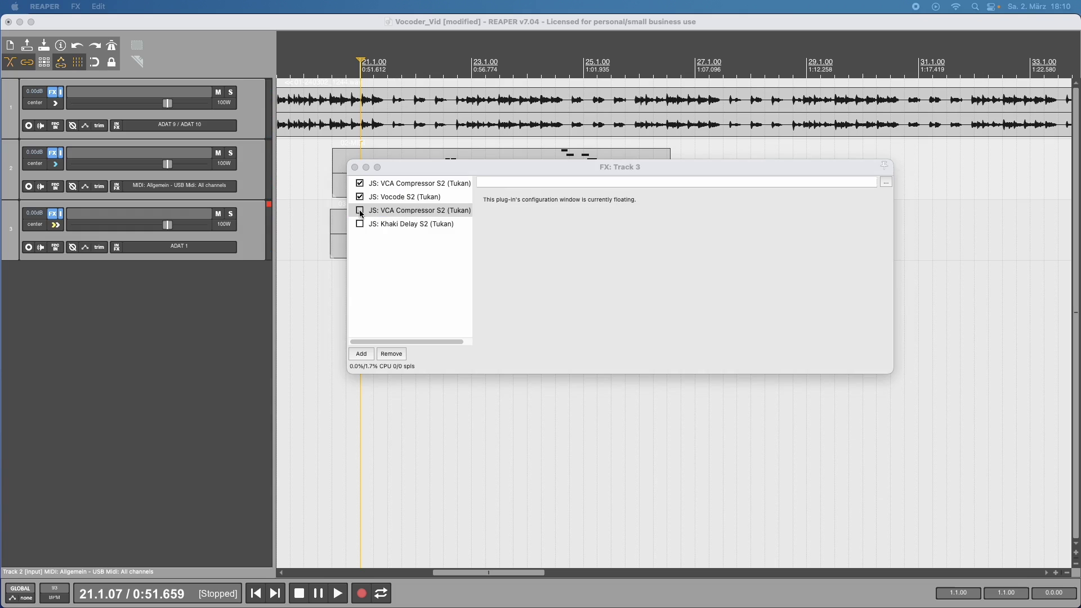
double_click(390, 217)
key("space")
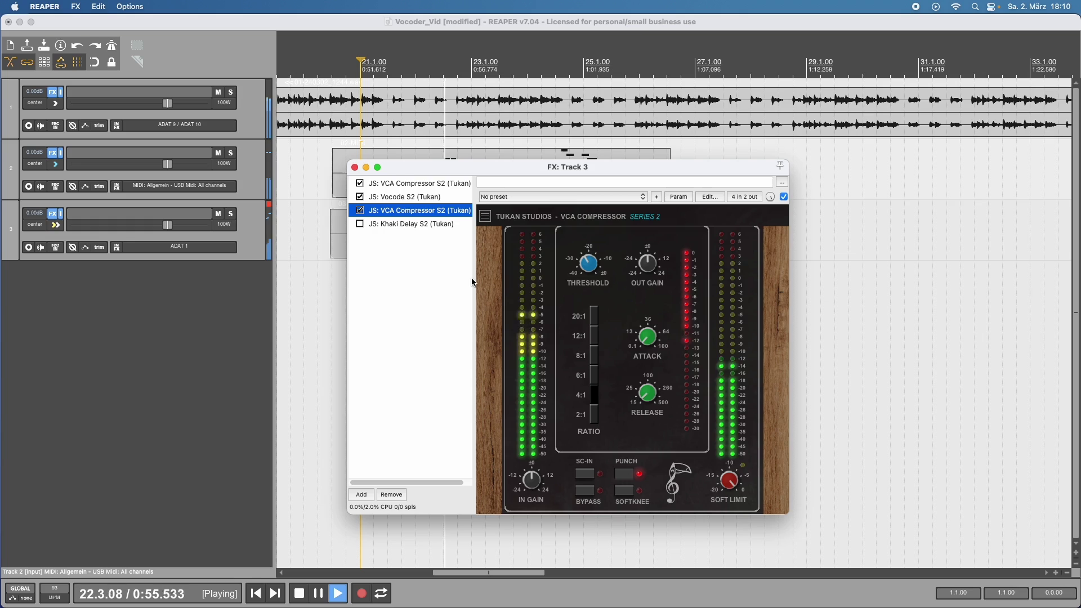
key("space")
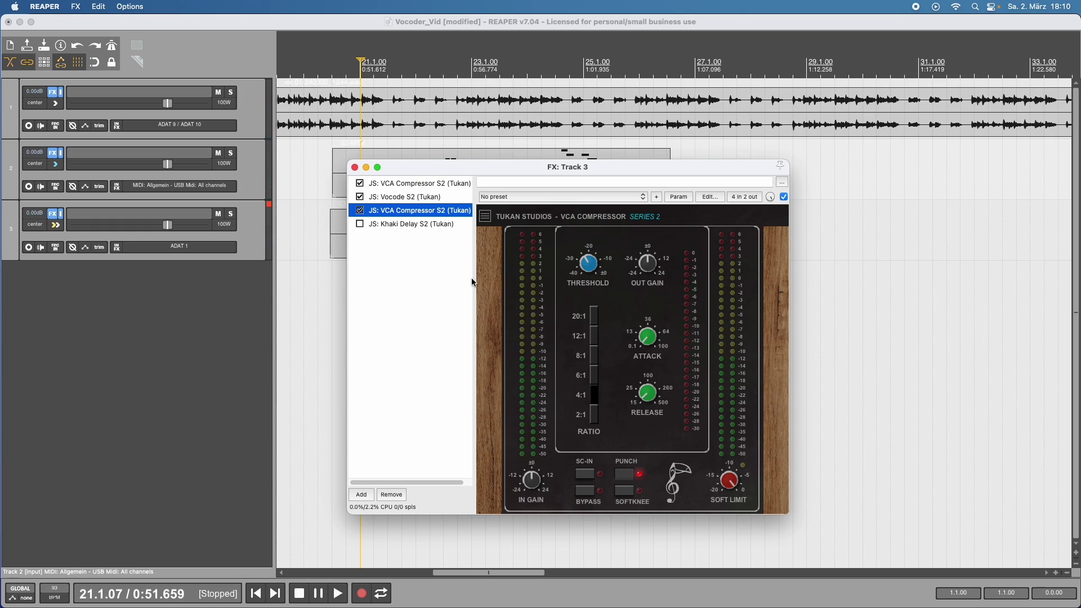
Enable Khaki Delay S2, check its delay time, and audition the soloed Track 3 vocal.
left_click(412, 228)
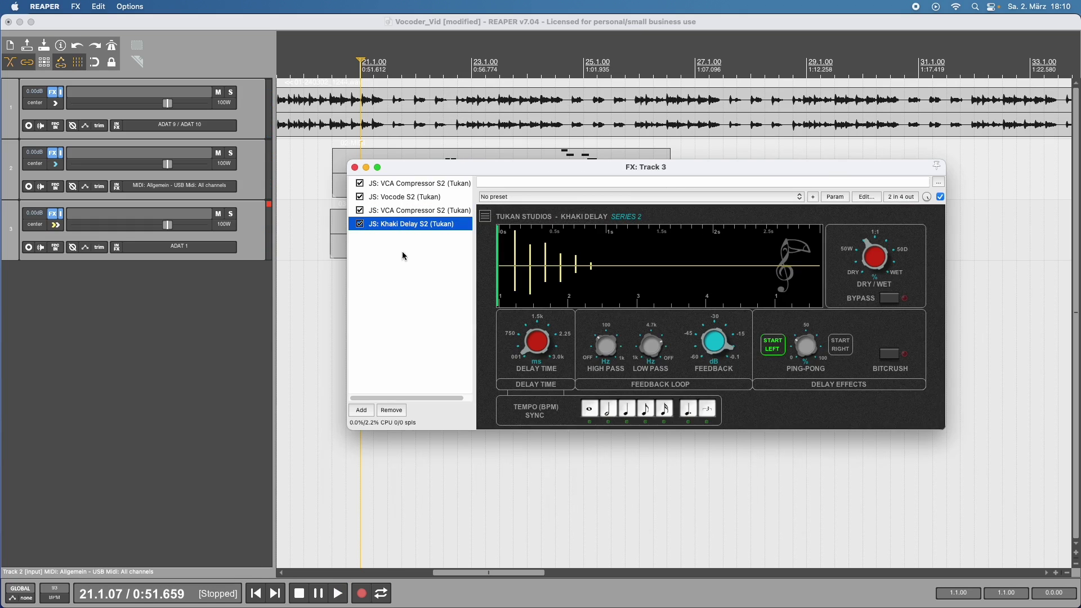
left_click(536, 343)
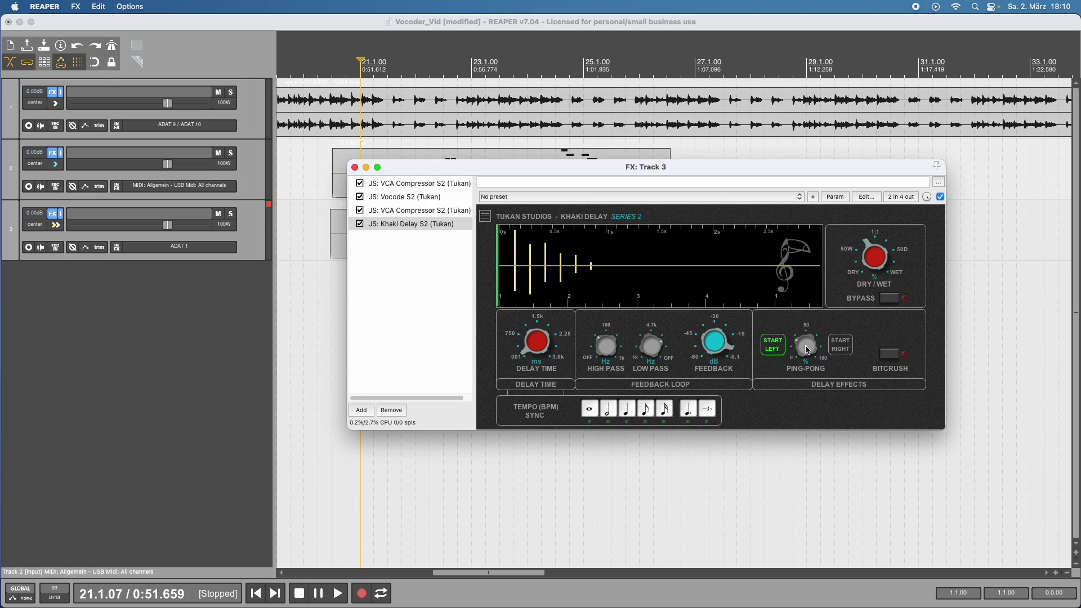
left_click(309, 252)
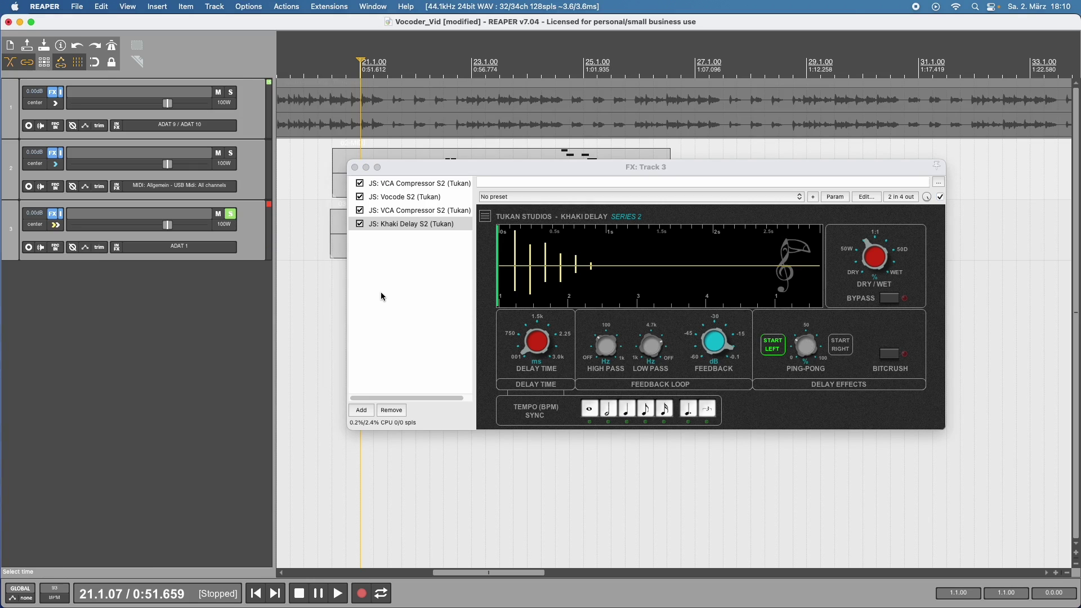
key("space")
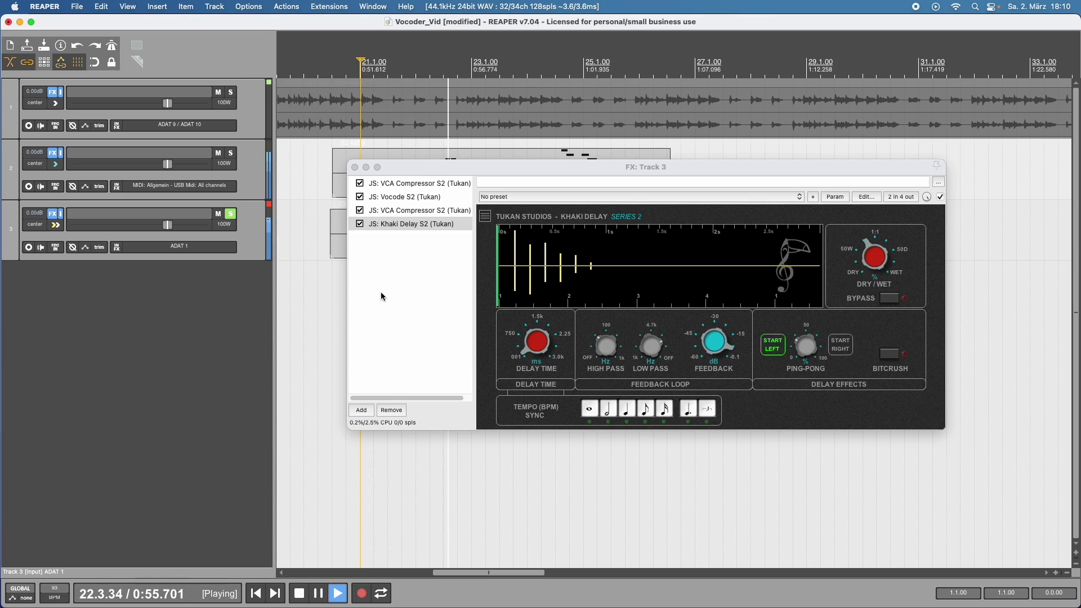
key("space")
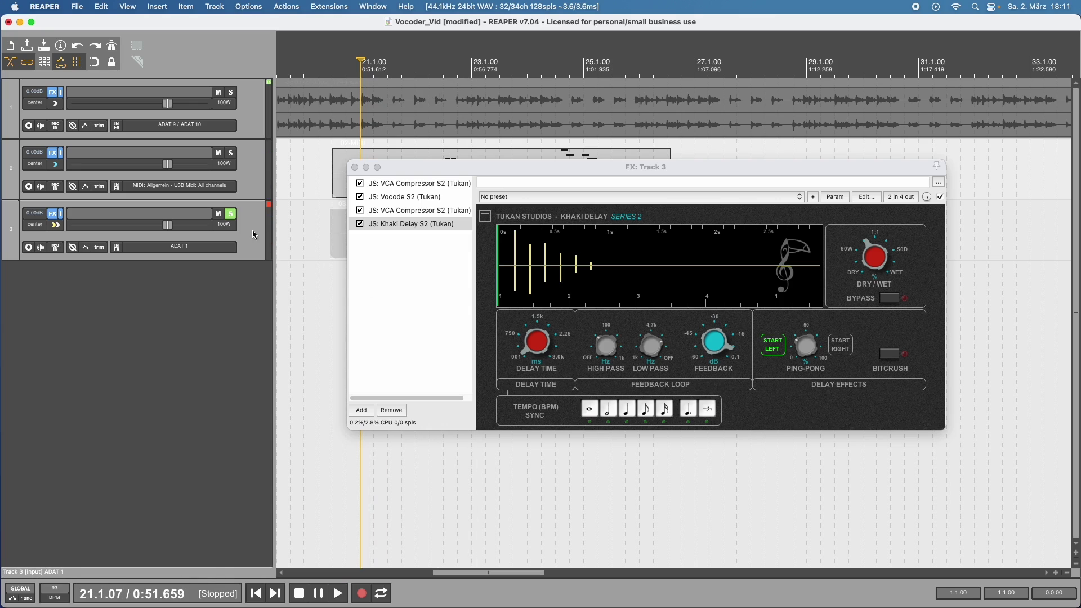
Deselect Track 1's audio item and play the full vocal chain again.
left_click(239, 221)
key("space")
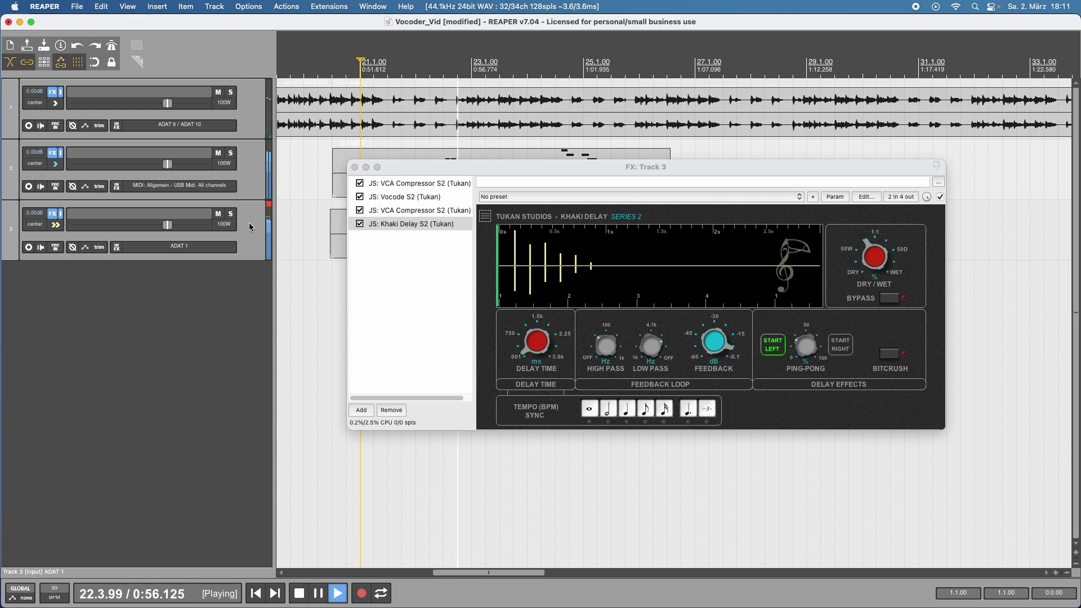
key("space")
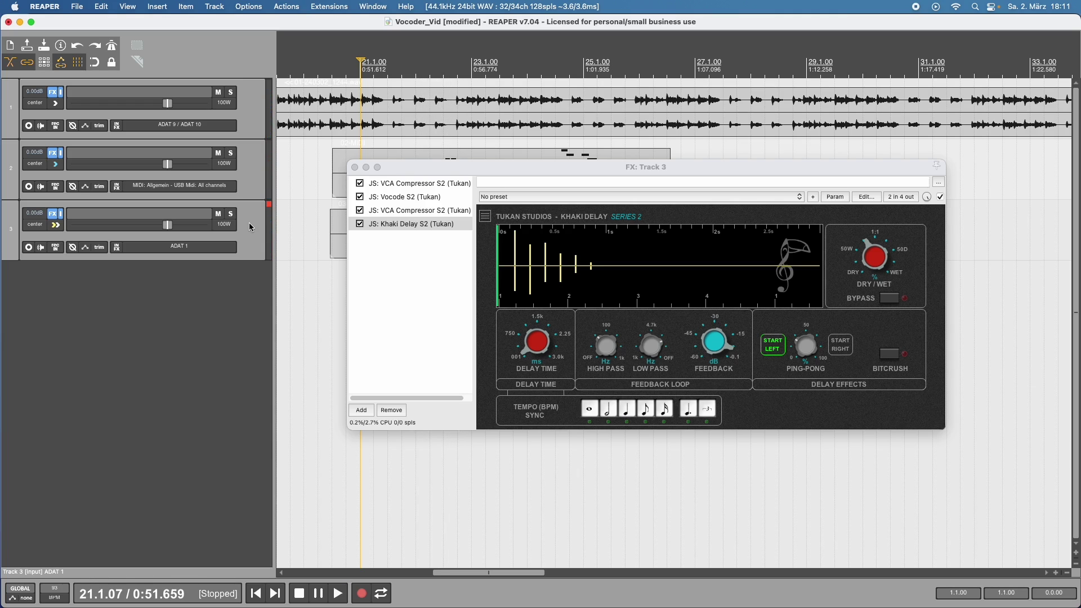